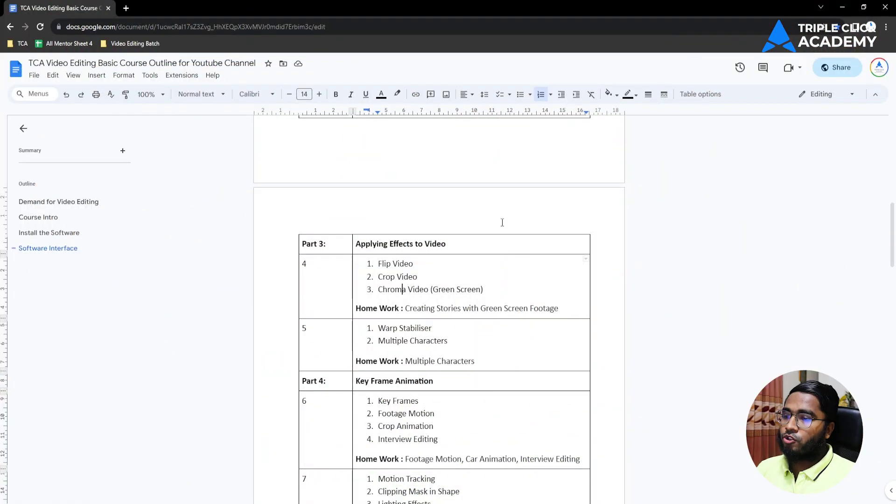
# - Highlight the Chroma Video and Flip Video topics in the outline, then return to Premiere Pro
pyautogui.scroll(-1, 476, 266)
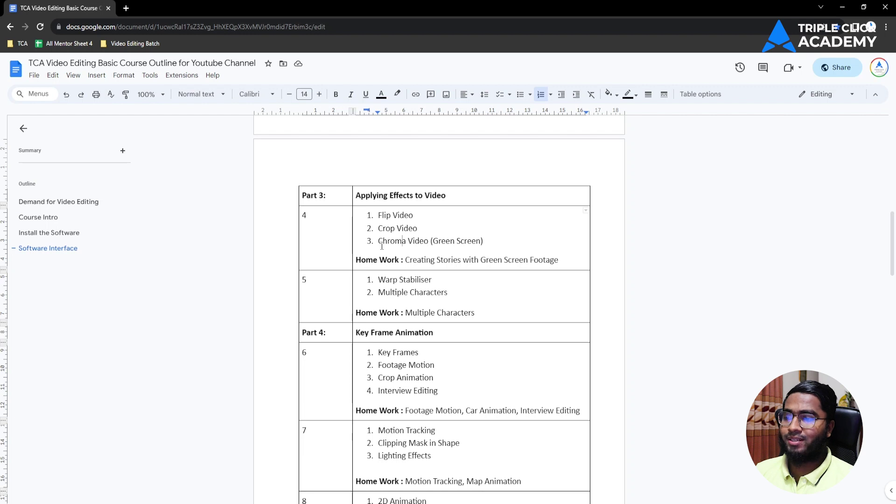
pyautogui.moveTo(382, 243); pyautogui.dragTo(438, 243)
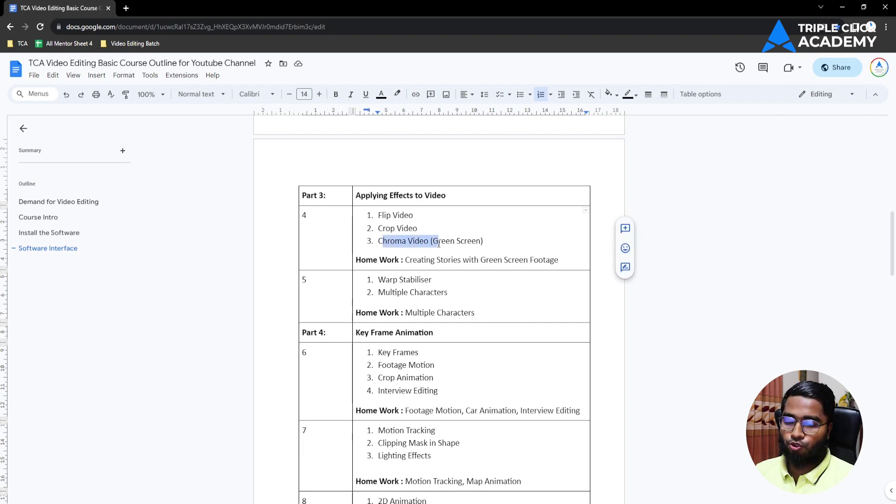
pyautogui.click(412, 240)
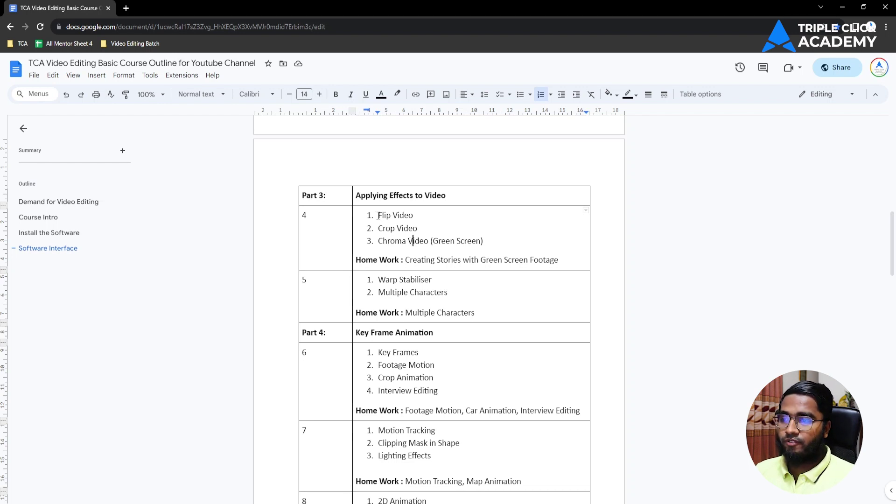
pyautogui.moveTo(378, 216); pyautogui.dragTo(399, 216)
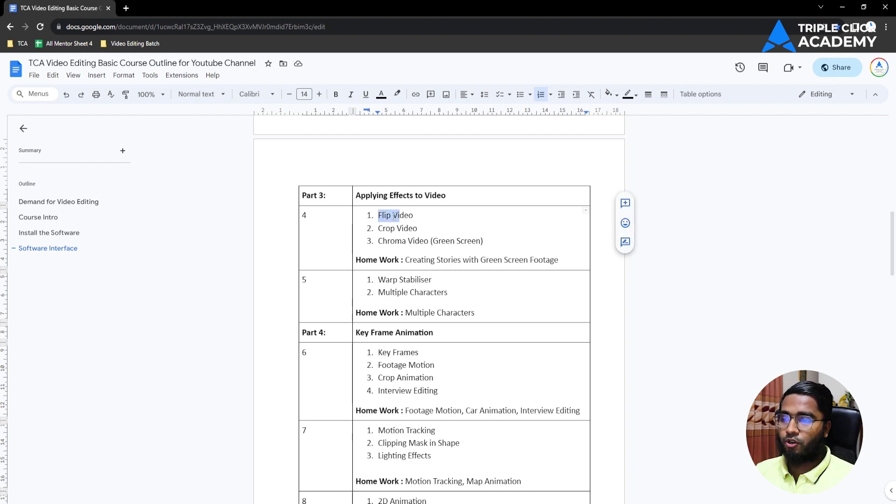
pyautogui.click(391, 217)
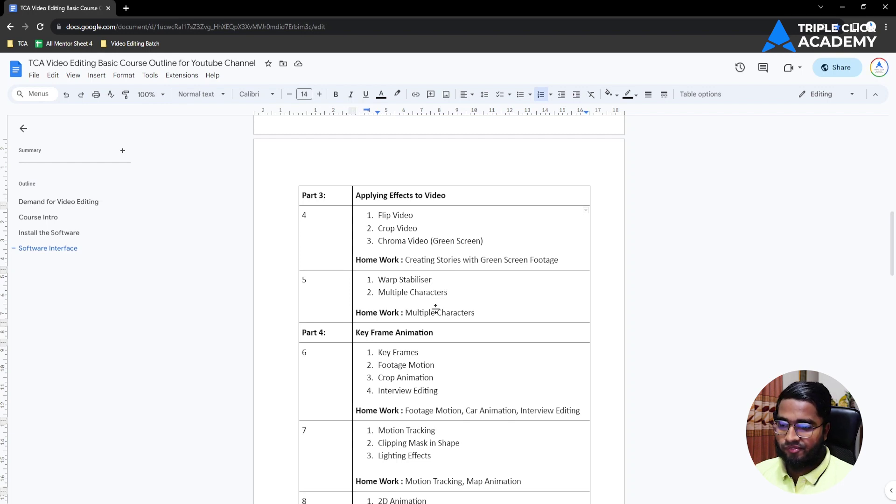
pyautogui.click(467, 466)
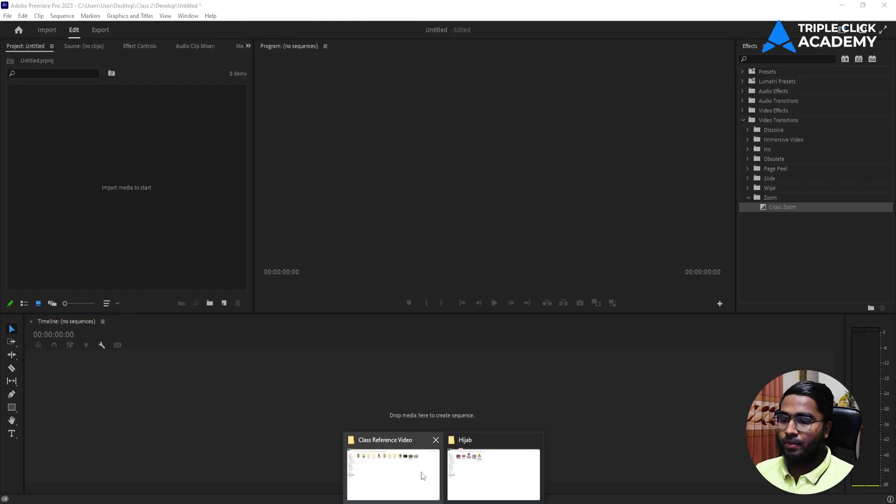
# - Import the green screen spokesperson video from the reference-videos folder into the Project panel
pyautogui.click(412, 463)
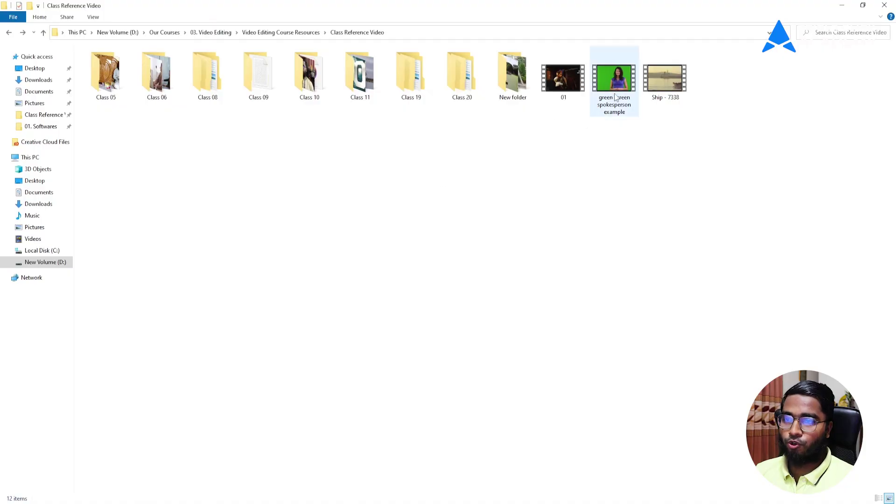
pyautogui.moveTo(616, 87); pyautogui.dragTo(466, 502)
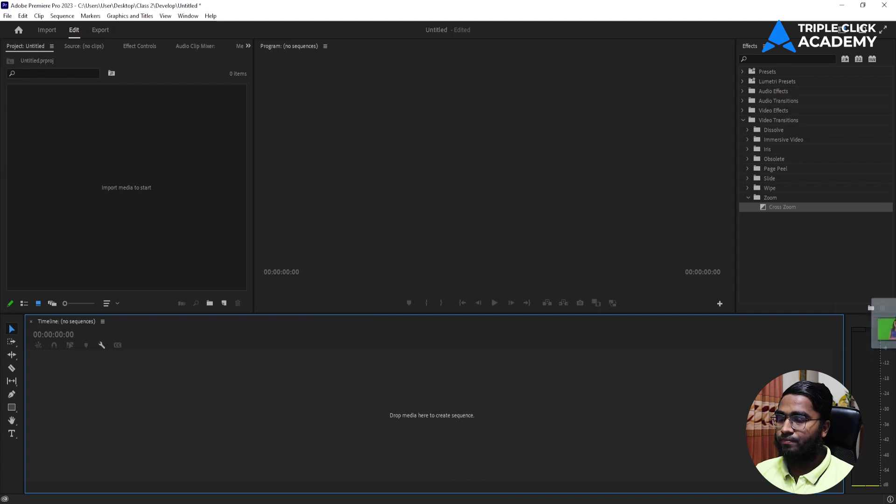
pyautogui.moveTo(467, 502); pyautogui.dragTo(26, 67)
# - Build a new sequence from the green screen clip on the timeline
pyautogui.moveTo(53, 116); pyautogui.dragTo(135, 410)
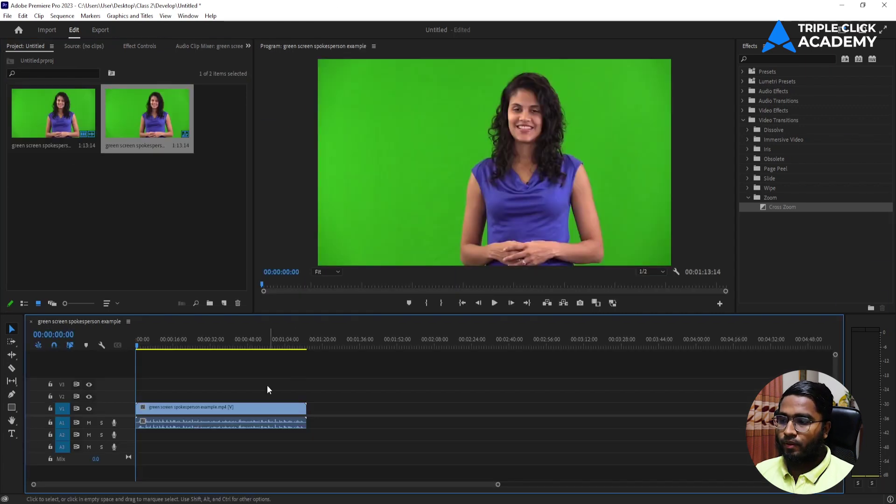
pyautogui.click(260, 413)
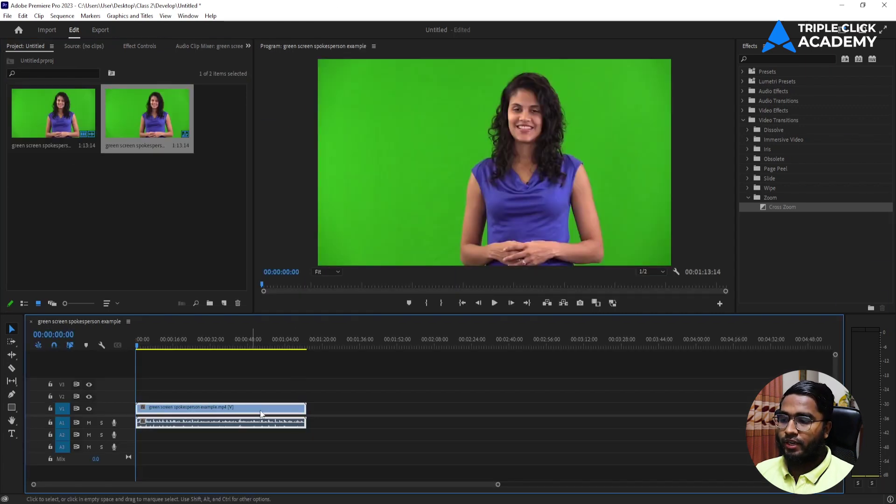
pyautogui.moveTo(497, 486); pyautogui.dragTo(386, 485)
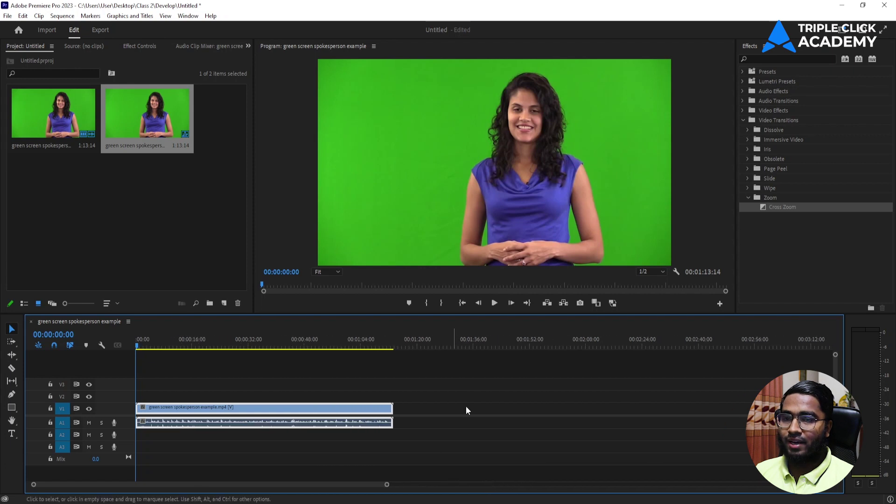
pyautogui.click(754, 60)
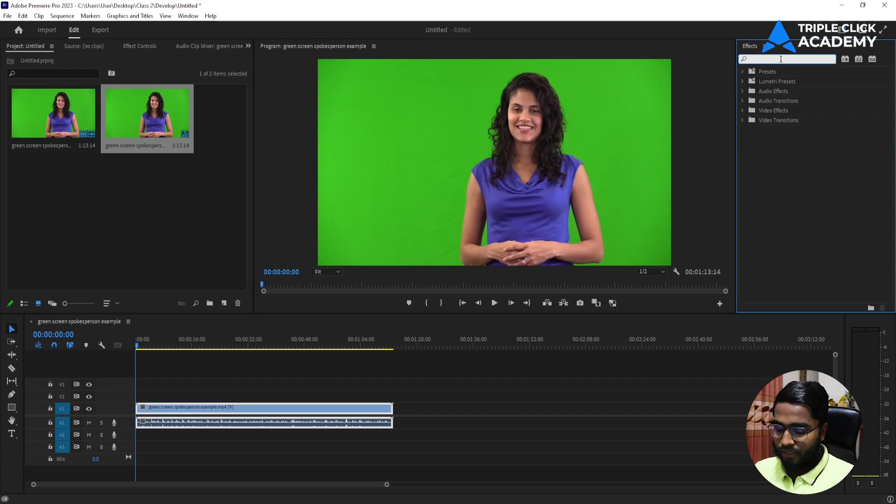
# - Search effects for 'flip', then apply and undo Horizontal Flip and Vertical Flip on the clip
pyautogui.write('flip')
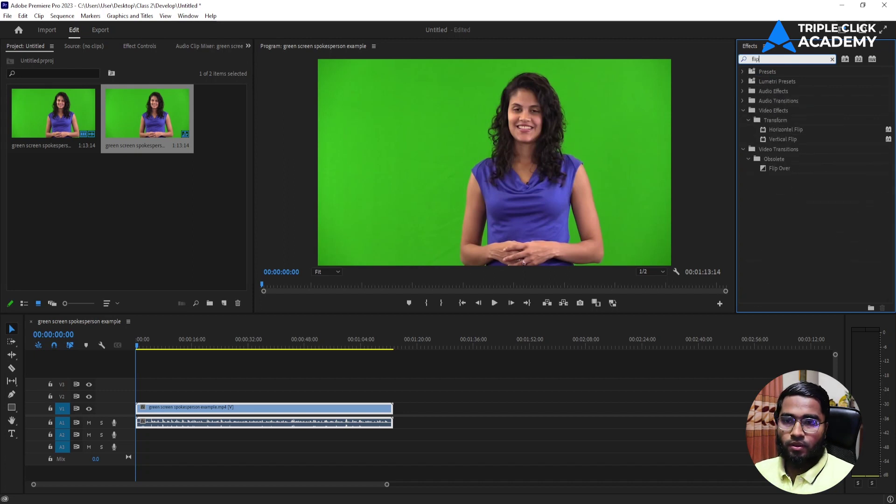
pyautogui.click(818, 130)
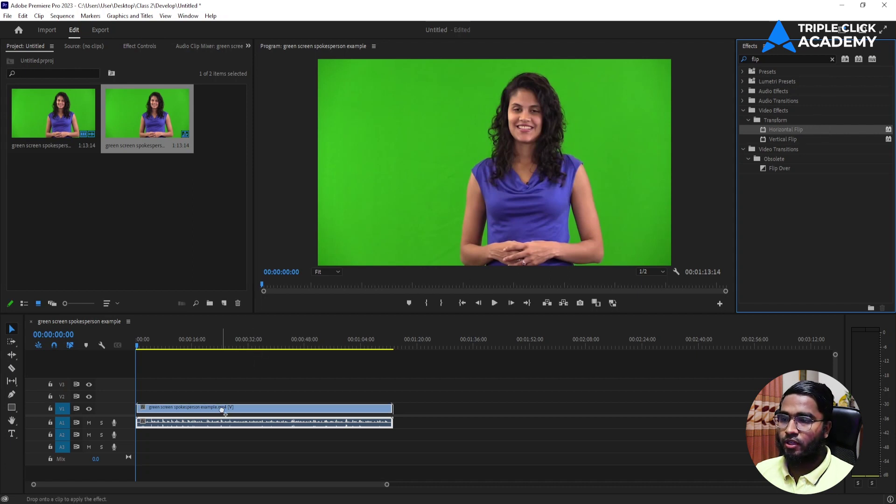
pyautogui.moveTo(525, 261); pyautogui.dragTo(222, 411)
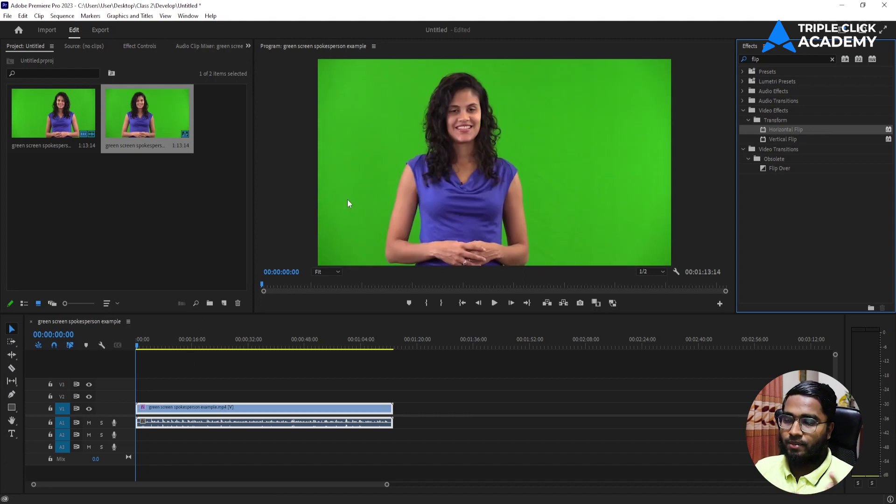
pyautogui.hotkey('ctrl', 'z')
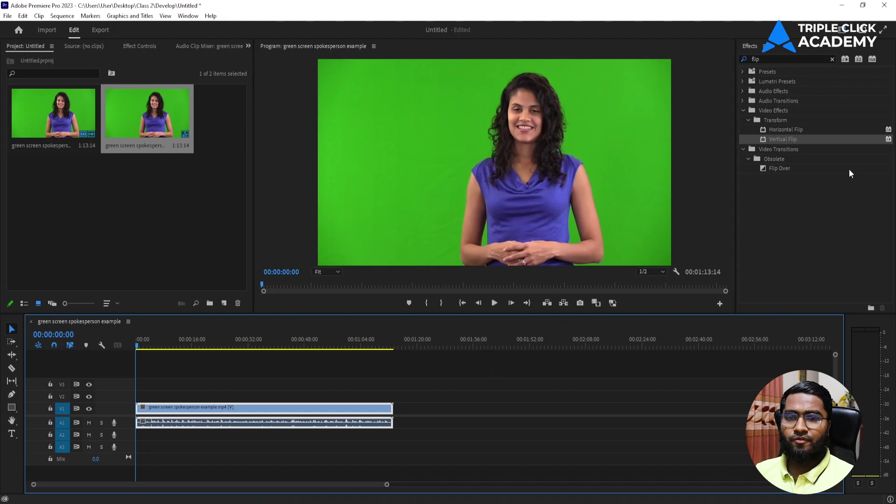
pyautogui.moveTo(826, 144); pyautogui.dragTo(264, 409)
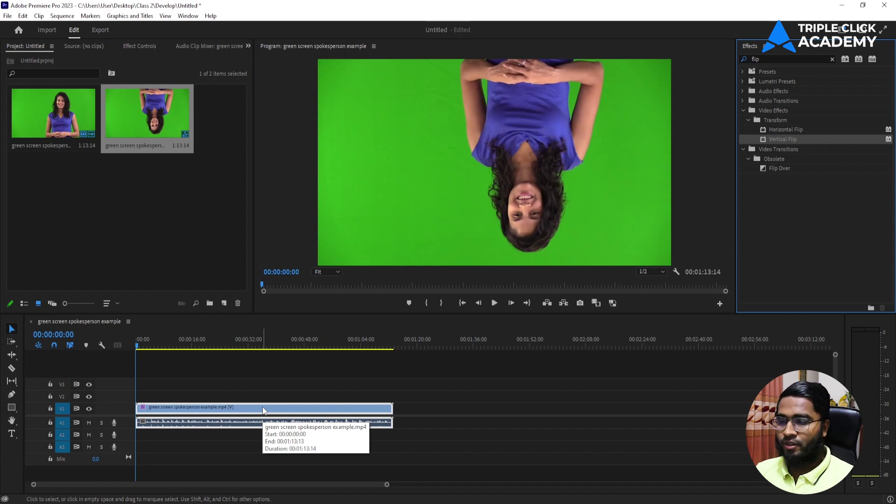
pyautogui.hotkey('ctrl', 'z')
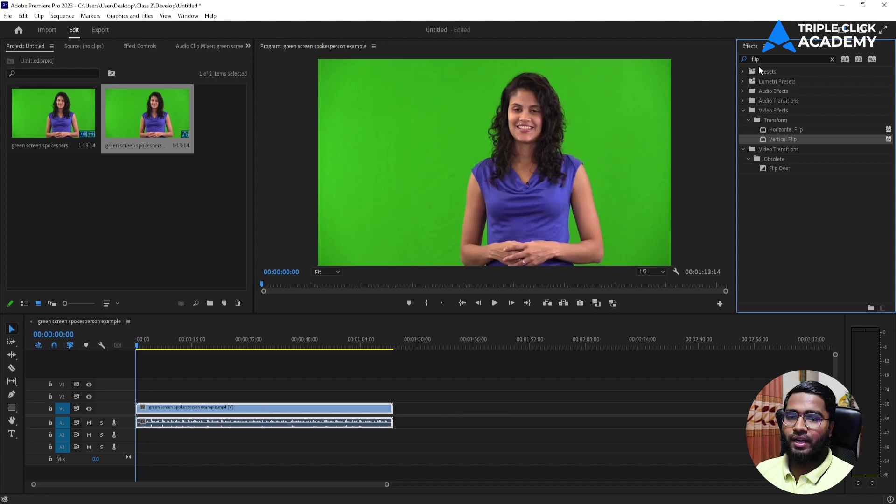
# - Search effects for 'crop' and apply the Transform > Crop effect to the V1 clip
pyautogui.click(833, 60)
pyautogui.click(812, 58)
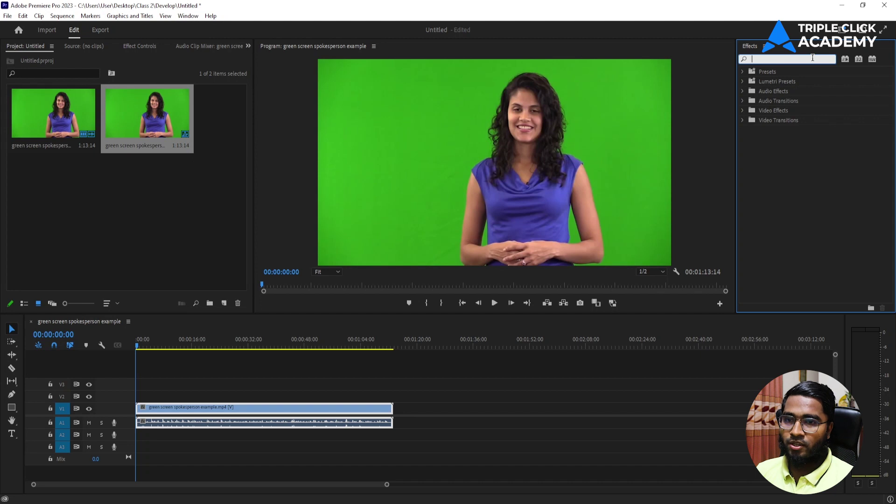
pyautogui.write('c')
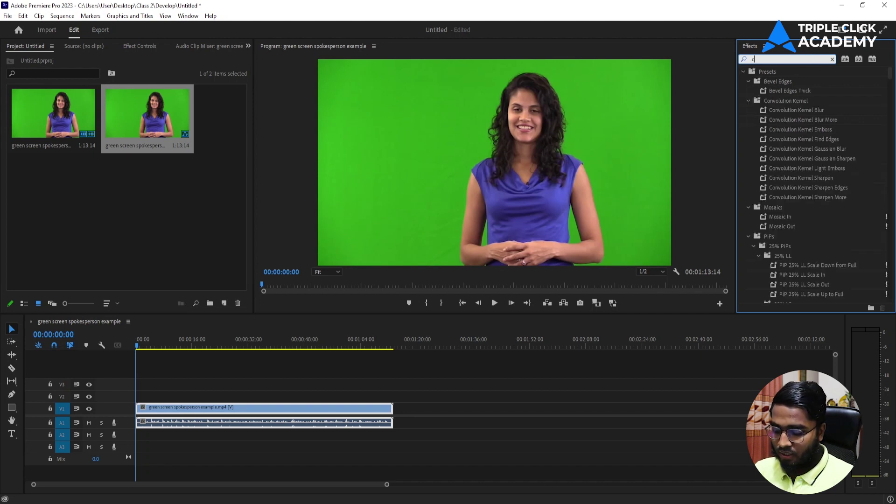
pyautogui.write('rop')
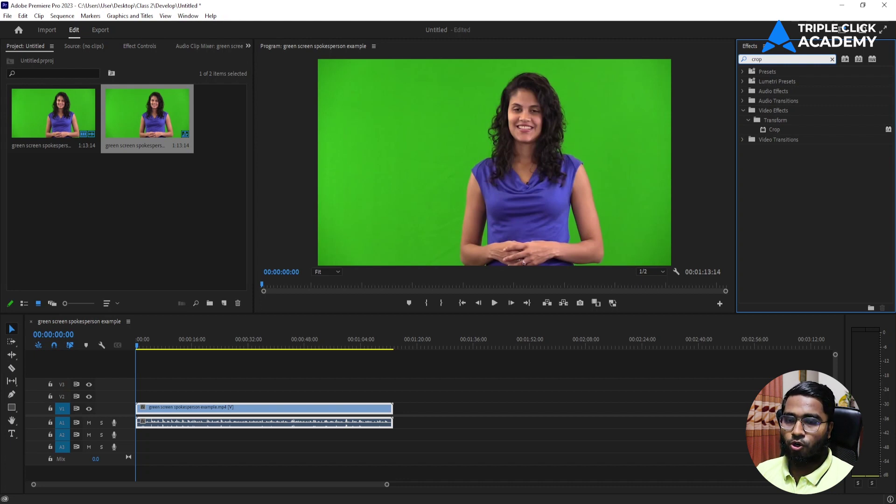
pyautogui.click(805, 130)
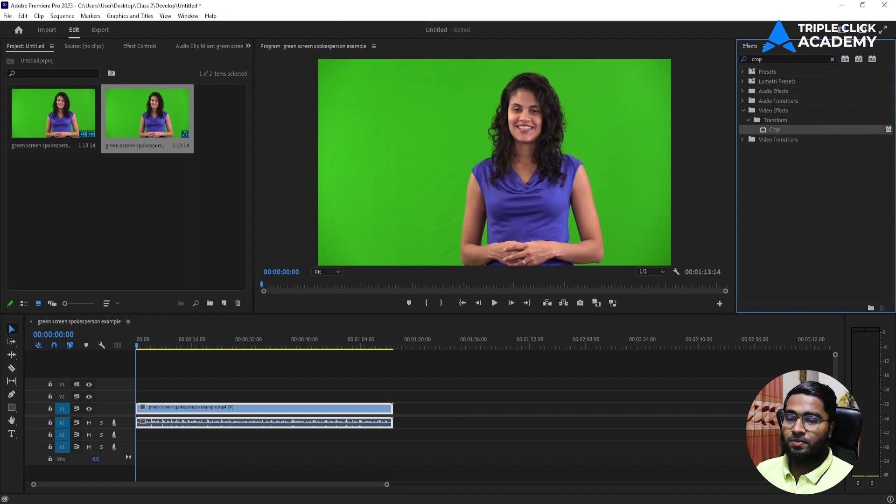
pyautogui.moveTo(834, 128); pyautogui.dragTo(298, 411)
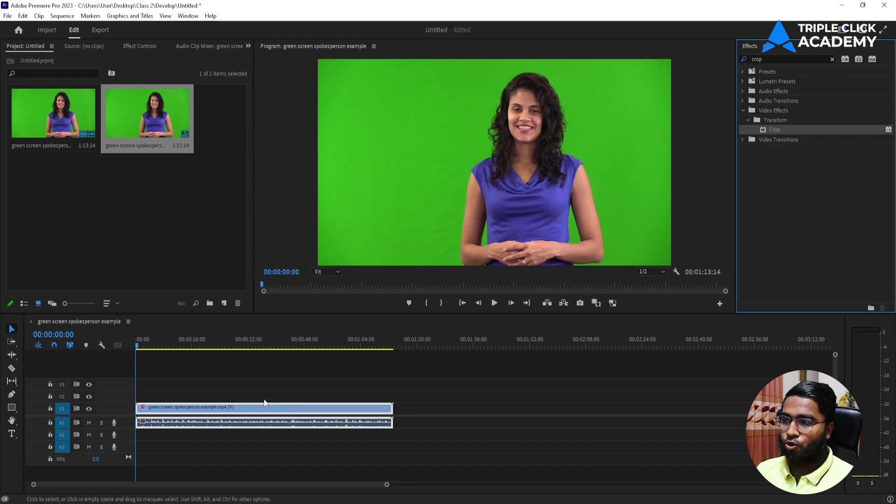
pyautogui.click(138, 47)
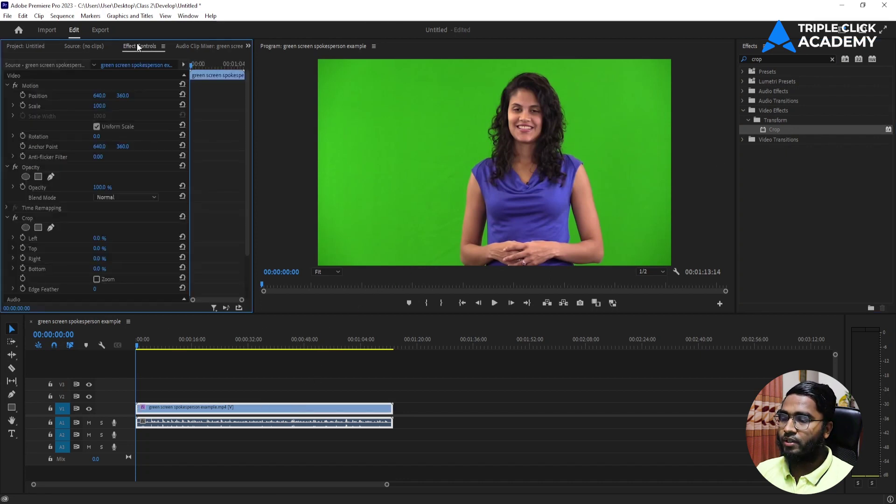
pyautogui.scroll(-3, 220, 147)
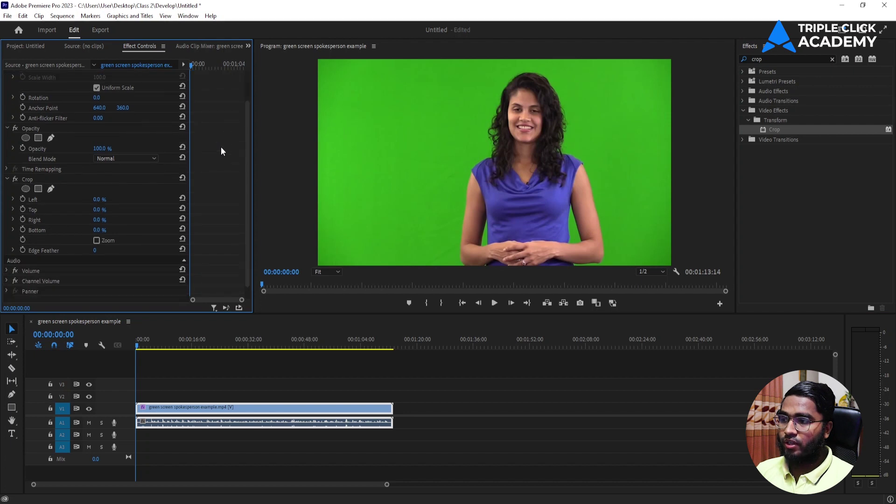
pyautogui.scroll(-1, 221, 147)
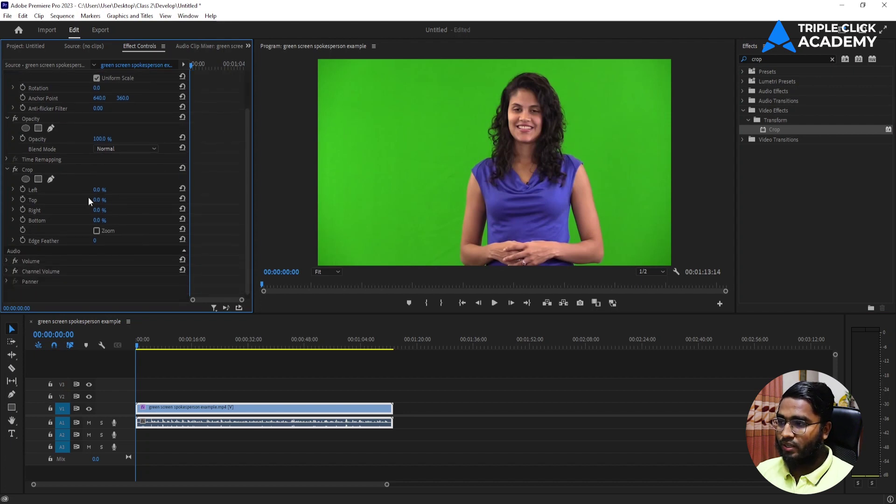
pyautogui.click(59, 170)
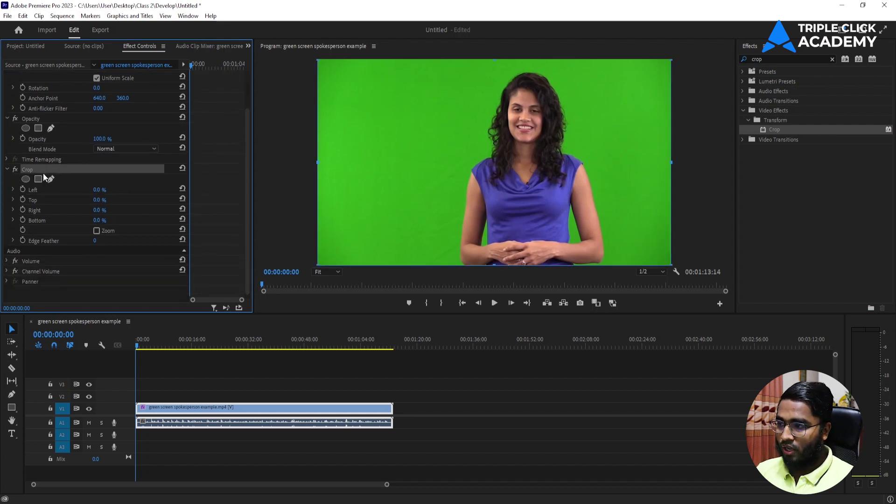
pyautogui.click(224, 256)
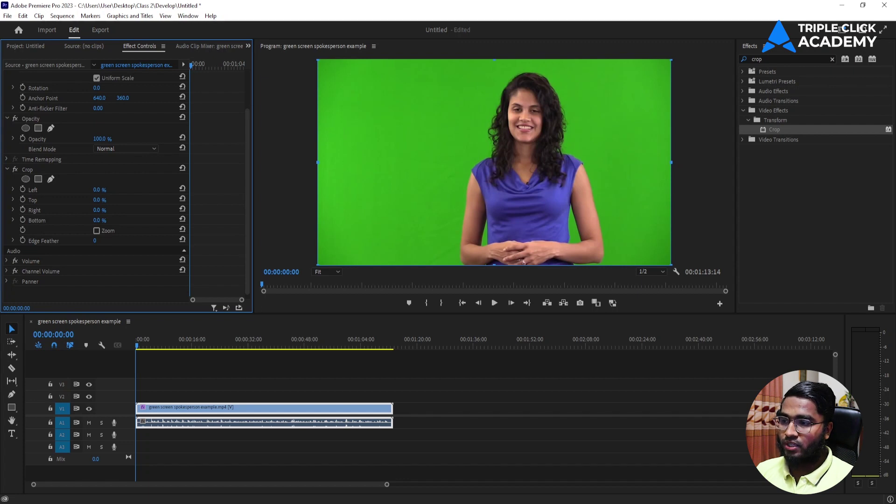
pyautogui.moveTo(96, 190)
pyautogui.mouseDown()
pyautogui.moveTo(88, 189)
pyautogui.moveTo(117, 200)
pyautogui.moveTo(80, 199)
pyautogui.moveTo(114, 213)
pyautogui.mouseUp()
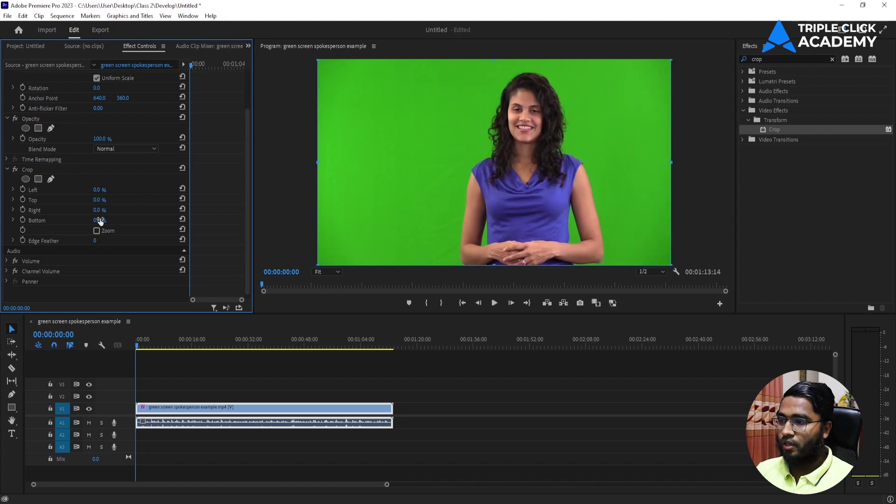
pyautogui.moveTo(98, 220)
pyautogui.mouseDown()
pyautogui.moveTo(106, 221)
pyautogui.moveTo(84, 220)
pyautogui.mouseUp()
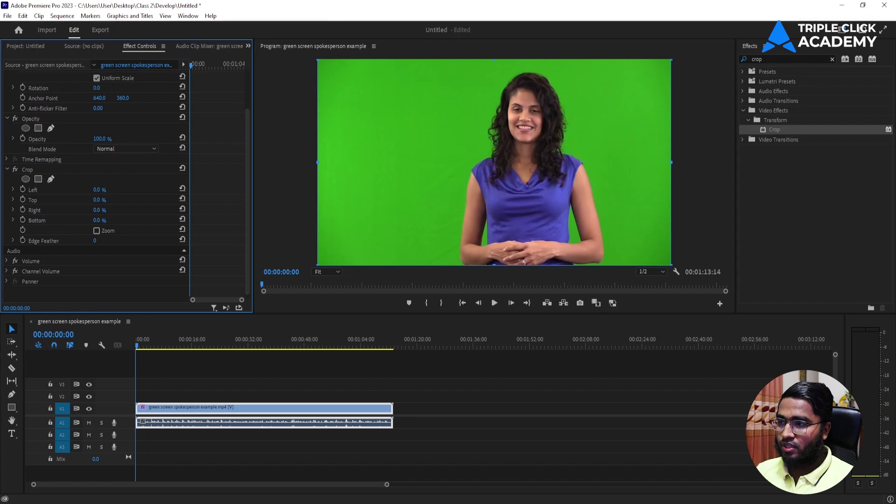
# - Set the Crop effect's Left, Top, Right and Bottom values to 5%
pyautogui.moveTo(97, 189); pyautogui.dragTo(106, 189)
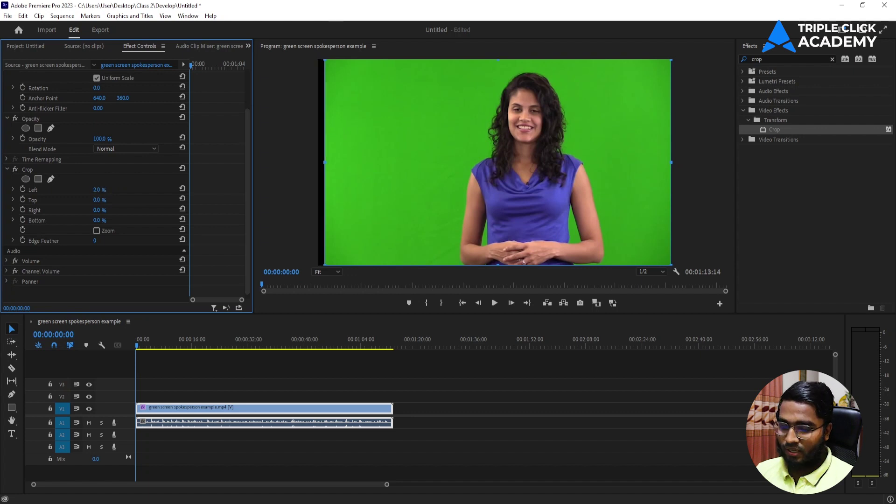
pyautogui.click(105, 189)
pyautogui.write('5')
pyautogui.press('Return')
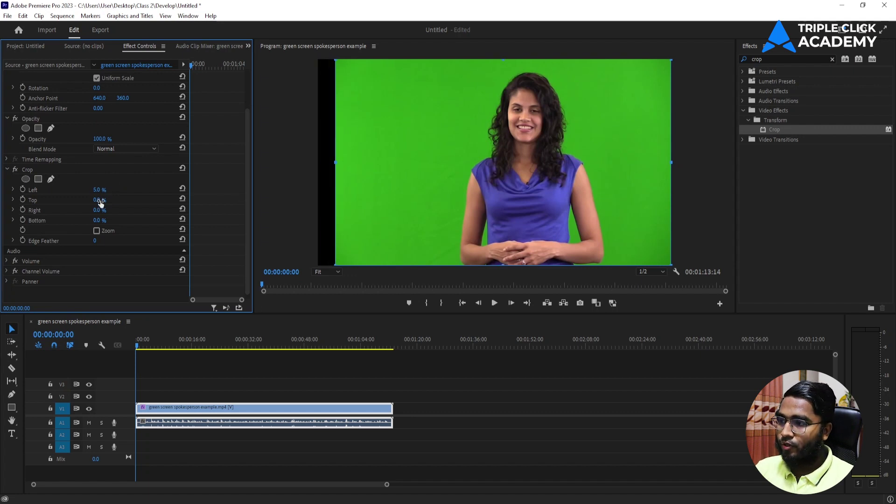
pyautogui.click(106, 200)
pyautogui.write('5')
pyautogui.press('Return')
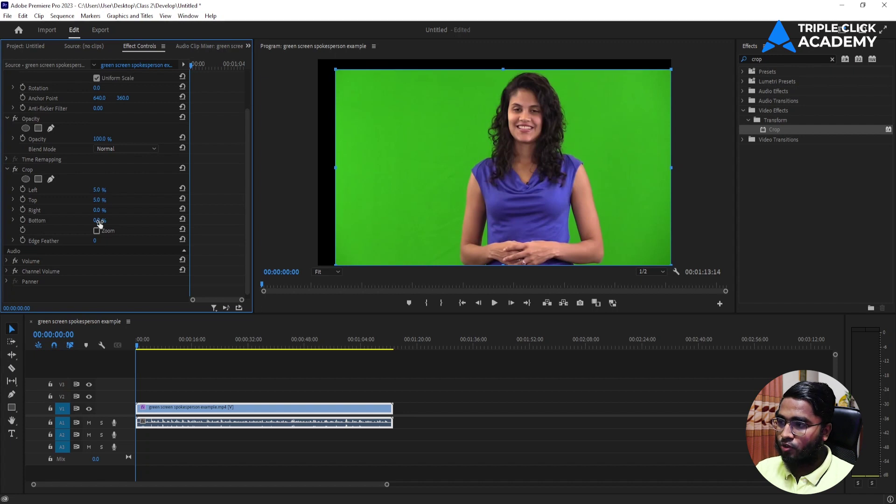
pyautogui.click(106, 209)
pyautogui.write('5')
pyautogui.press('Return')
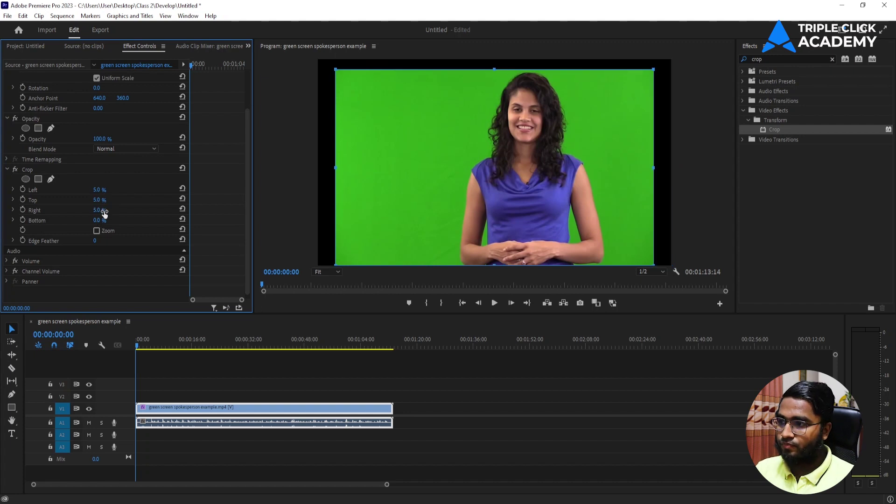
pyautogui.click(97, 219)
pyautogui.write('5')
pyautogui.press('Return')
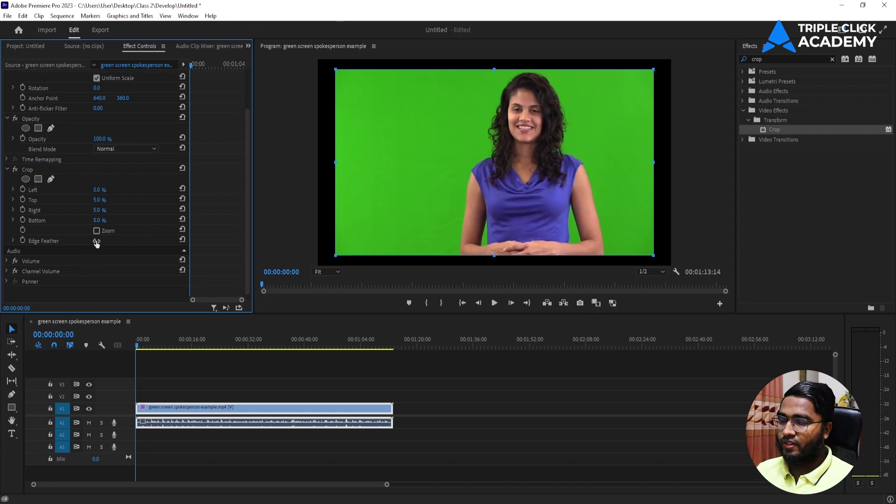
# - Set Edge Feather to 38 and play the sequence briefly to preview the soft edges
pyautogui.moveTo(95, 240); pyautogui.dragTo(113, 241)
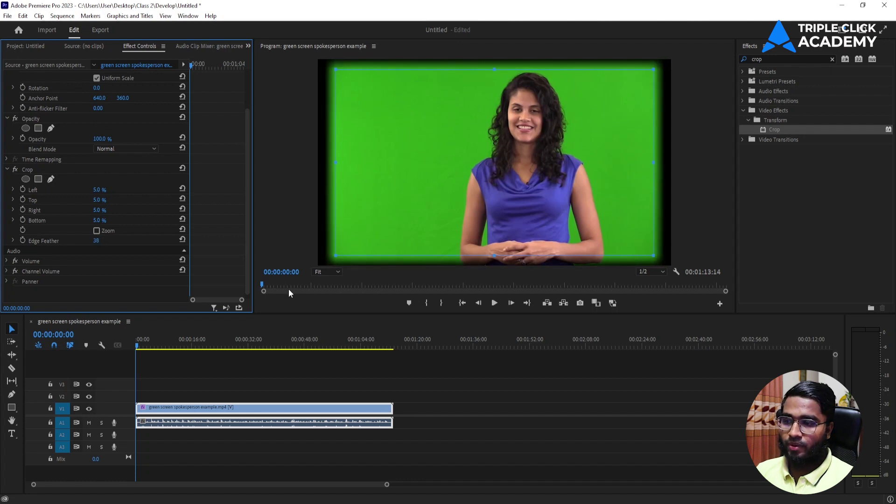
pyautogui.click(155, 359)
pyautogui.press('space')
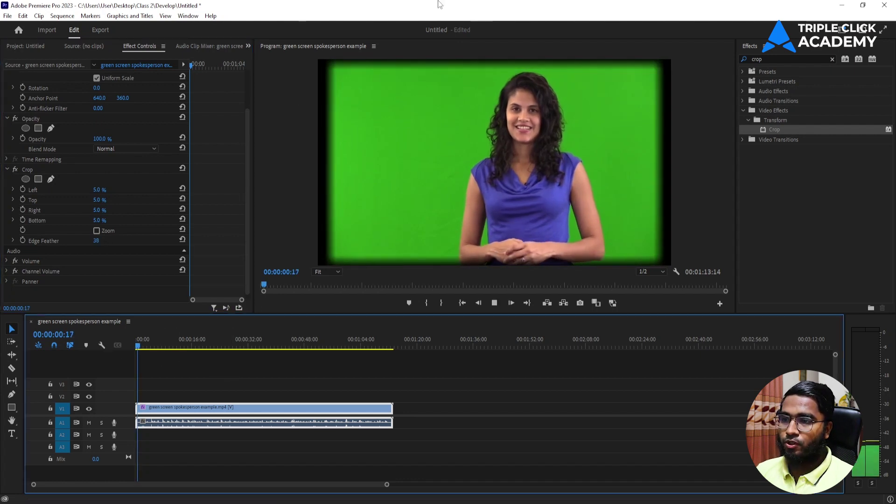
pyautogui.press('space')
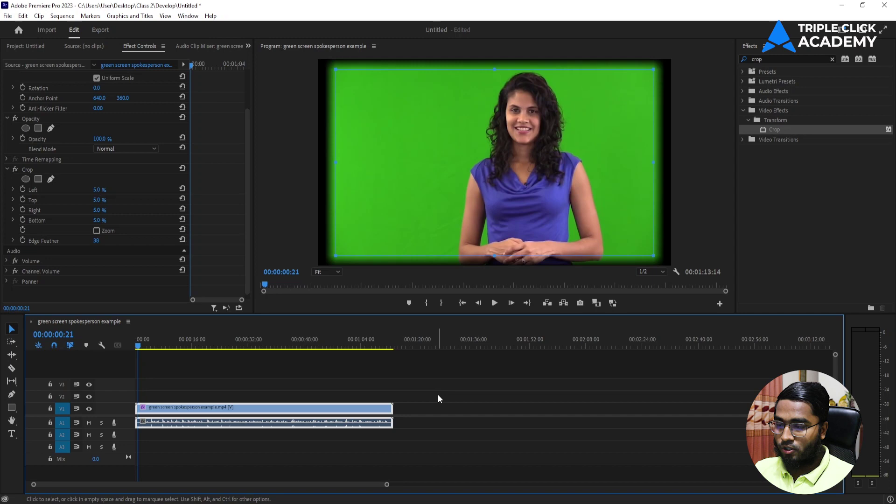
# - Undo the edge feather and bottom crop, then switch to Chrome's Downloads page
pyautogui.hotkey('ctrl', 'z')
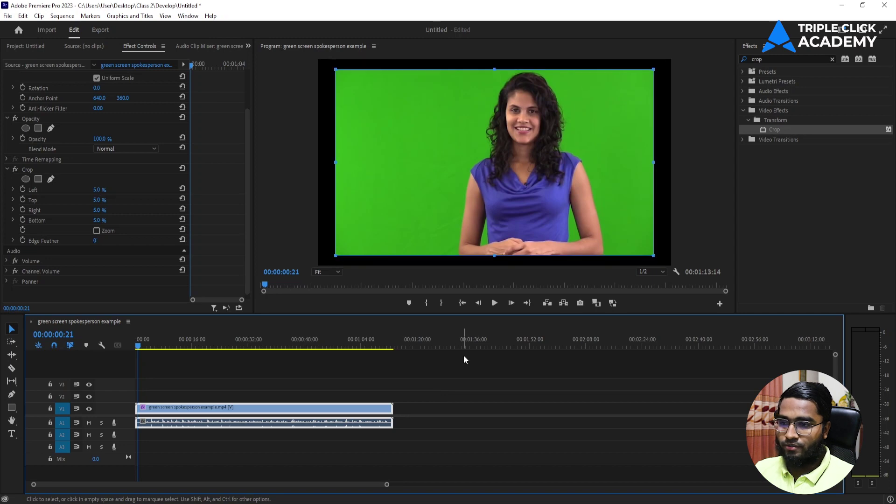
pyautogui.hotkey('ctrl', 'z')
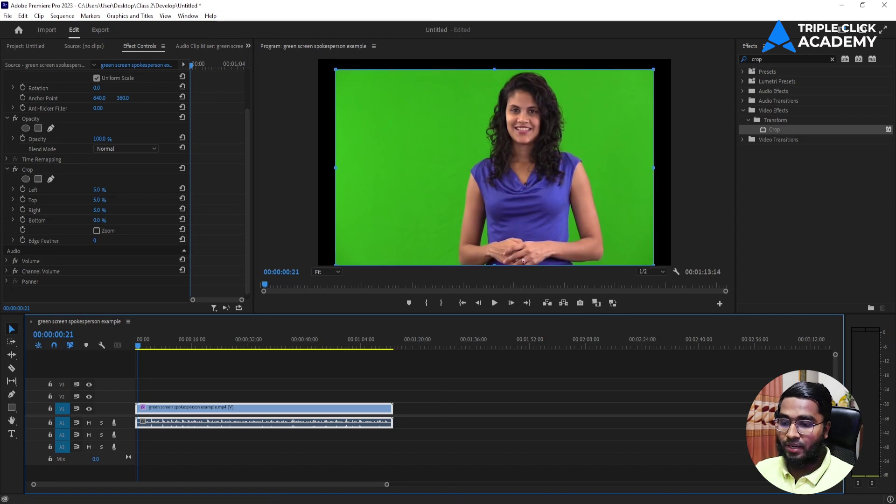
pyautogui.click(519, 481)
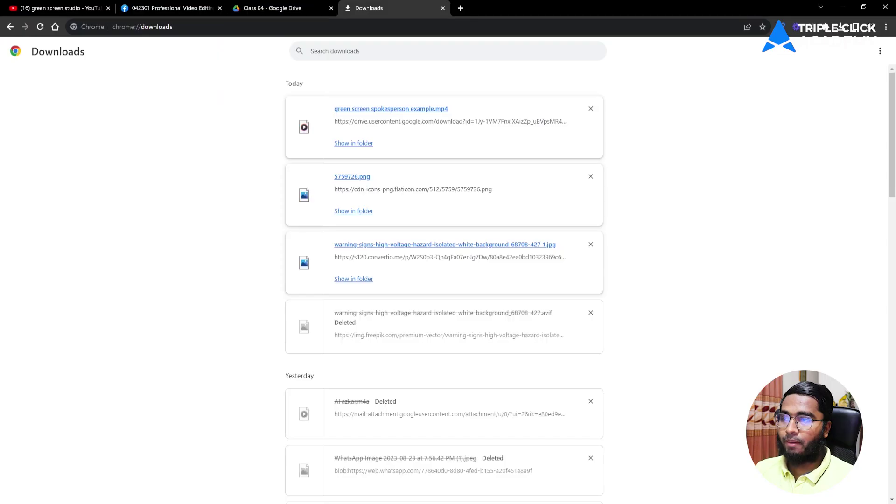
# - Open the 'Green screen - before and after' video muted and skim through the studio setup
pyautogui.click(67, 7)
pyautogui.click(293, 218)
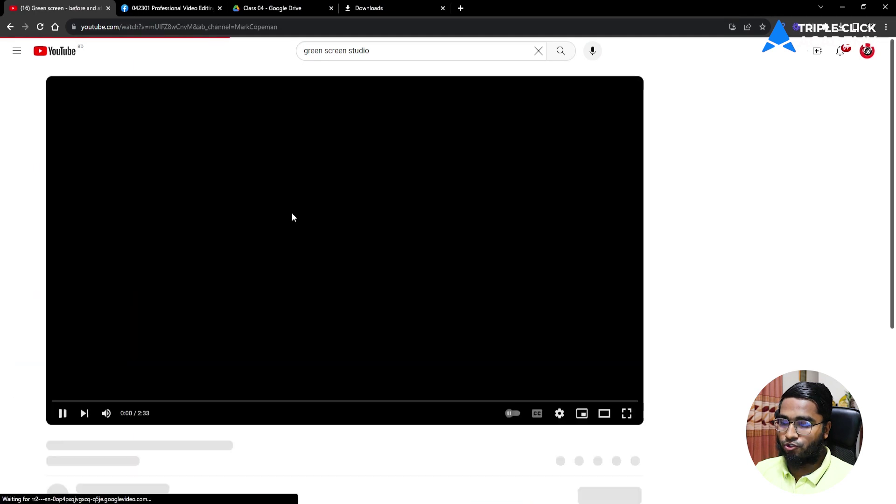
pyautogui.click(108, 416)
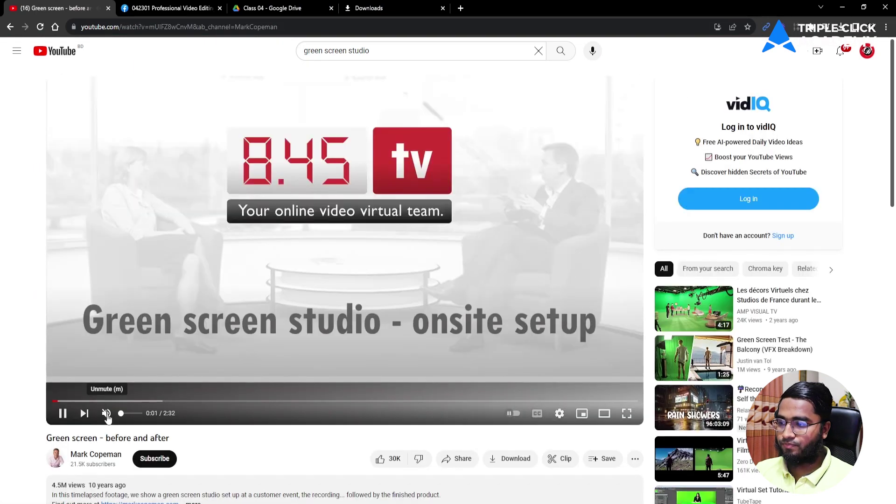
pyautogui.click(105, 401)
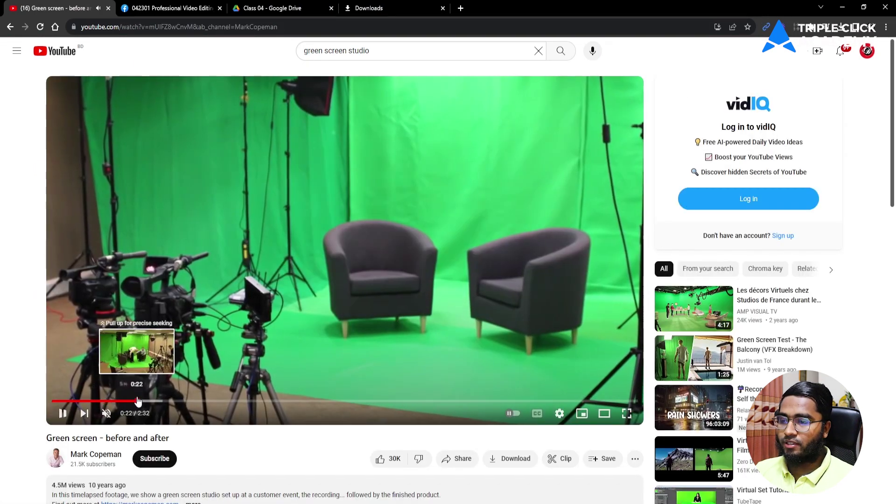
pyautogui.click(161, 402)
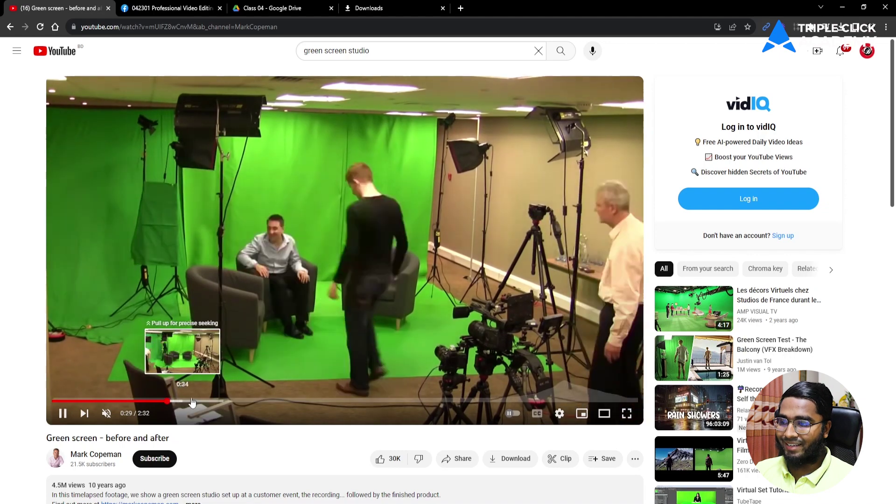
pyautogui.click(192, 402)
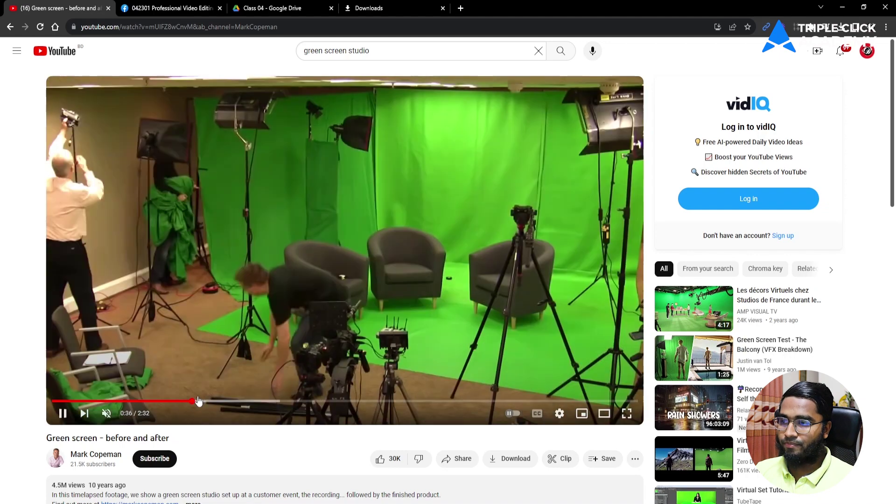
pyautogui.click(284, 401)
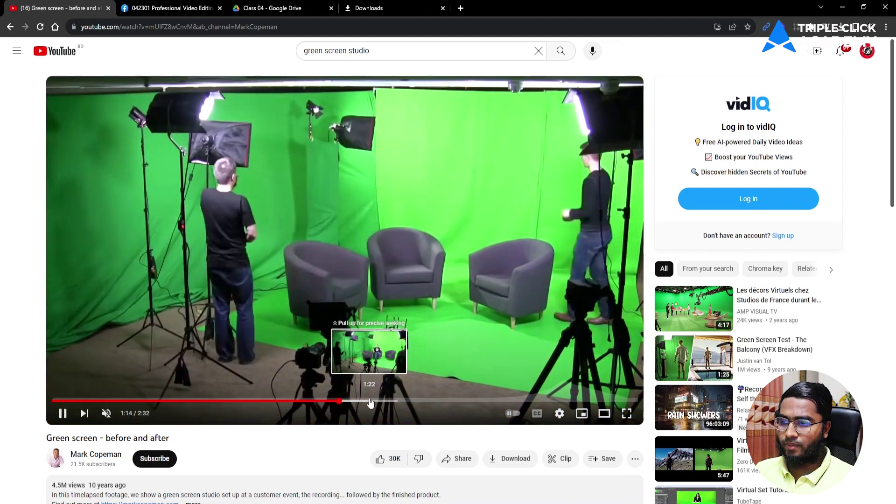
# - Skim ahead to the finished footage and pause the video at 2:12
pyautogui.click(369, 402)
pyautogui.click(396, 401)
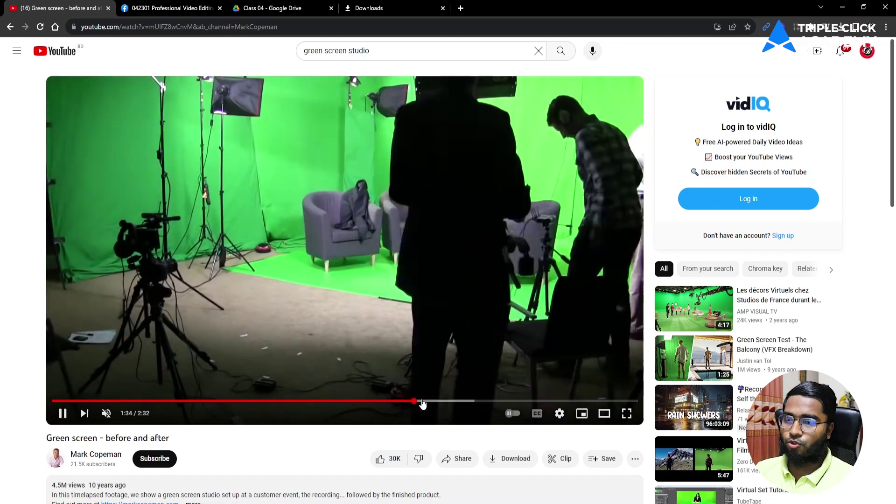
pyautogui.click(438, 402)
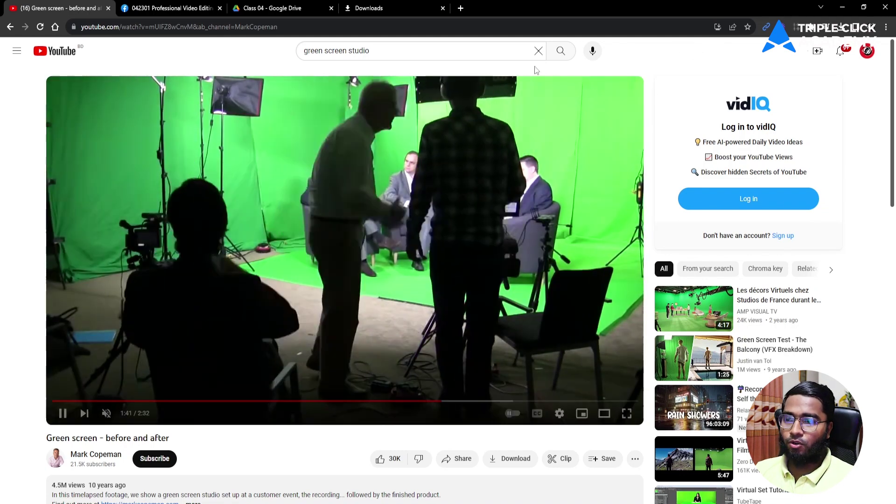
pyautogui.click(475, 401)
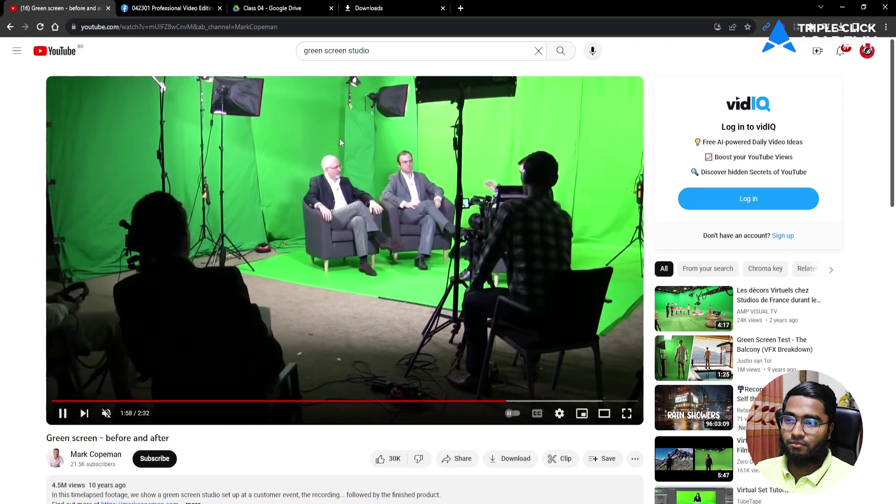
pyautogui.click(538, 401)
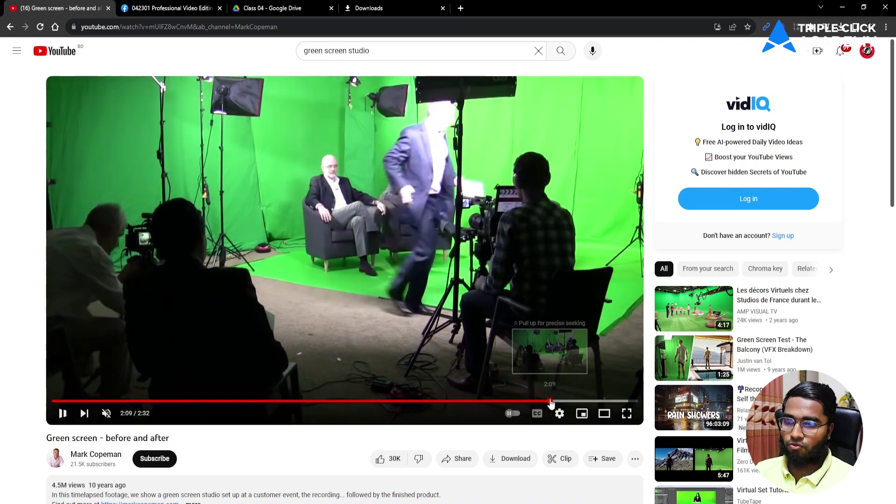
pyautogui.click(562, 402)
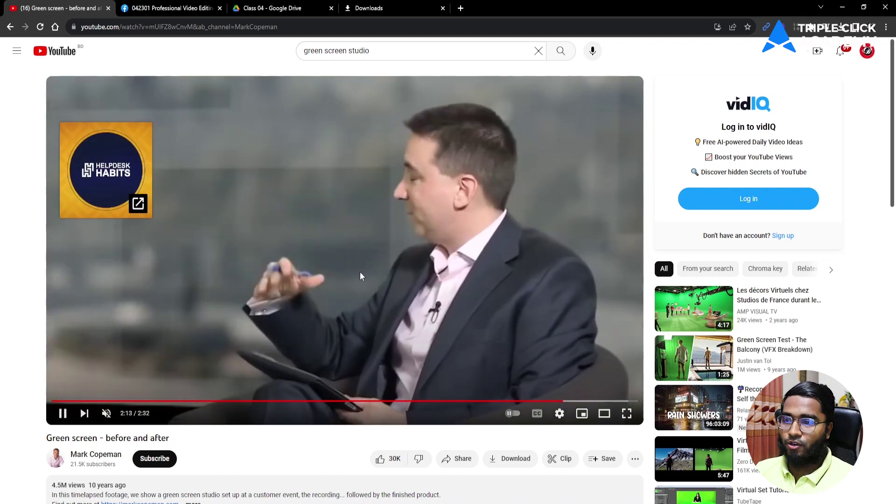
pyautogui.click(360, 273)
pyautogui.click(360, 273)
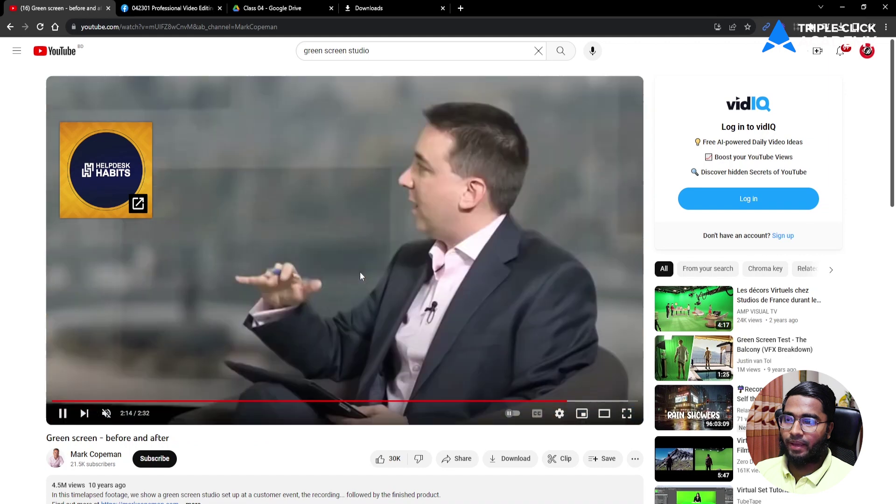
pyautogui.click(562, 402)
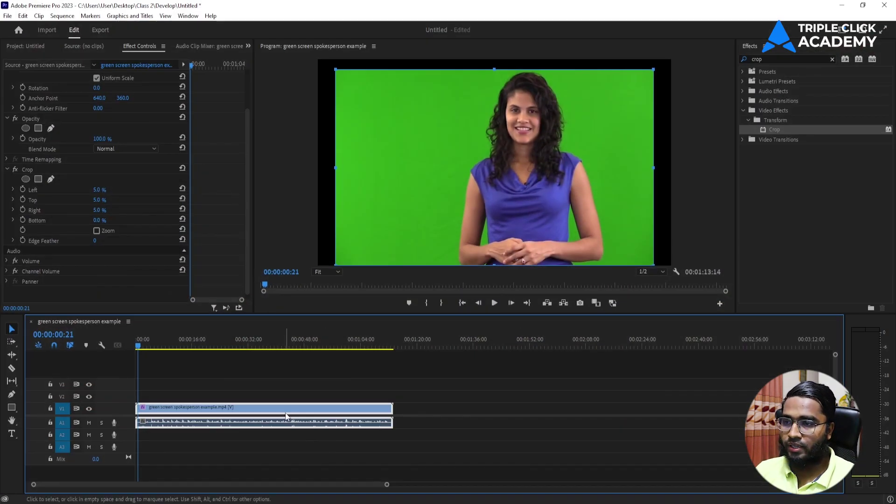
# - Delete the cropped clip and place a fresh green screen clip at the timeline start
pyautogui.press('Delete')
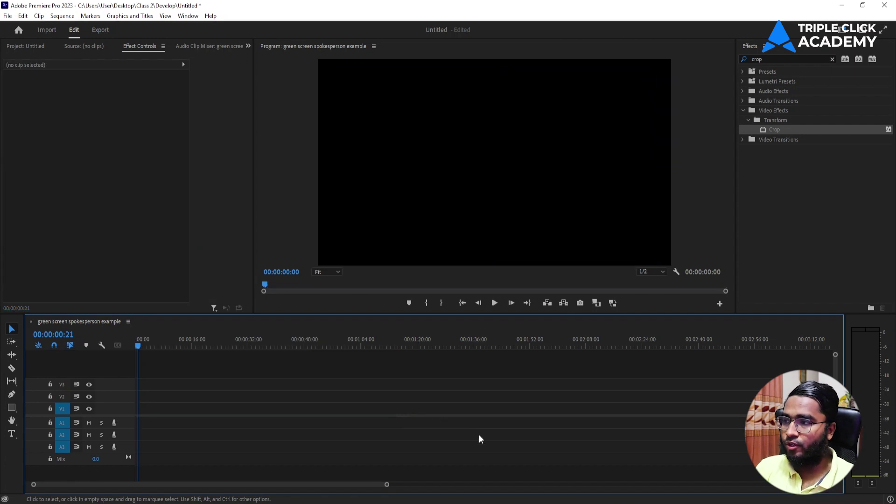
pyautogui.click(17, 48)
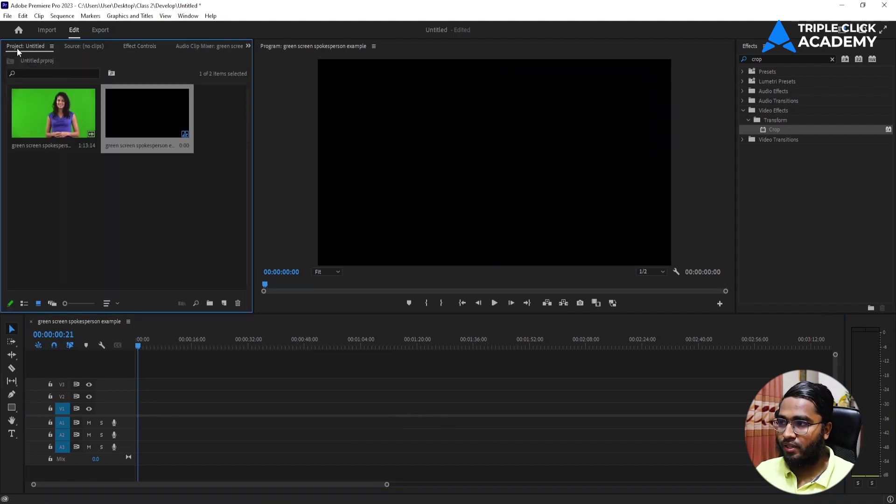
pyautogui.click(47, 123)
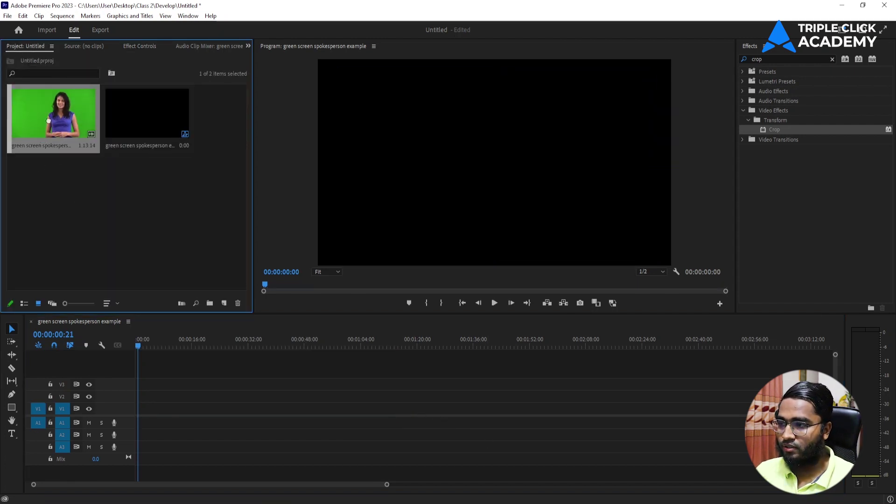
pyautogui.moveTo(48, 120); pyautogui.dragTo(129, 417)
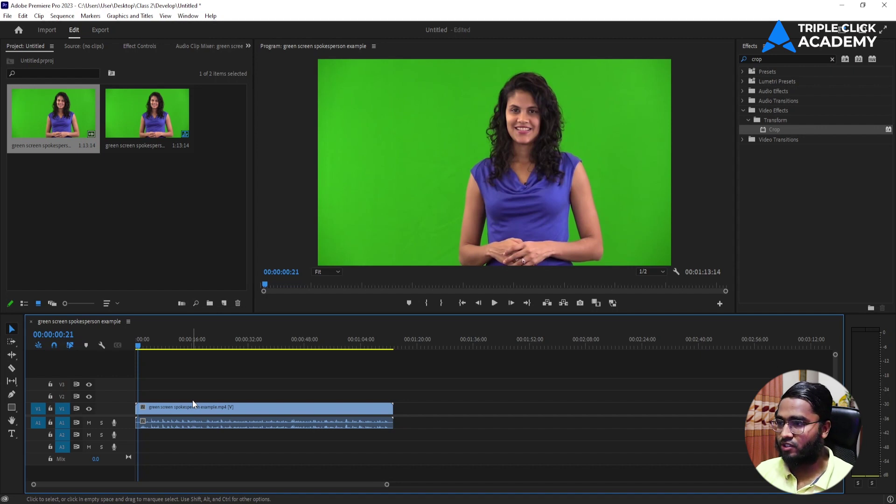
# - Search effects for 'ultr', drop Ultra Key onto the spokesperson clip and view its Effect Controls
pyautogui.click(176, 411)
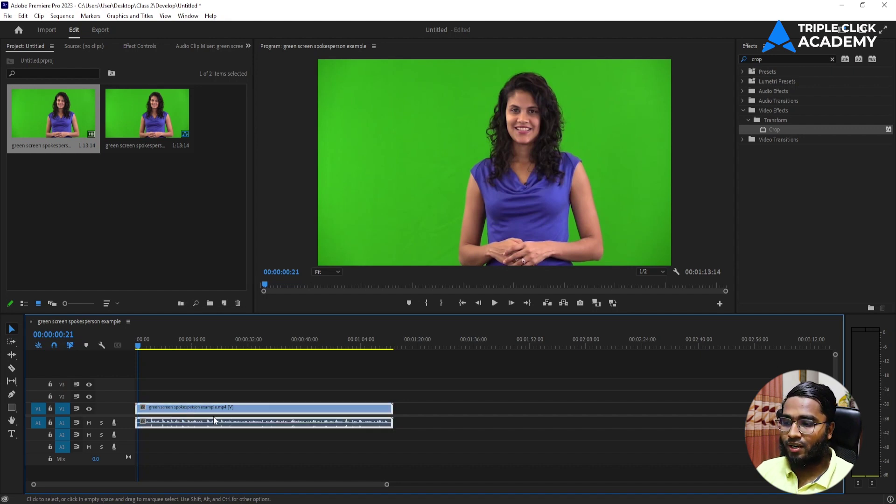
pyautogui.moveTo(389, 486); pyautogui.dragTo(305, 485)
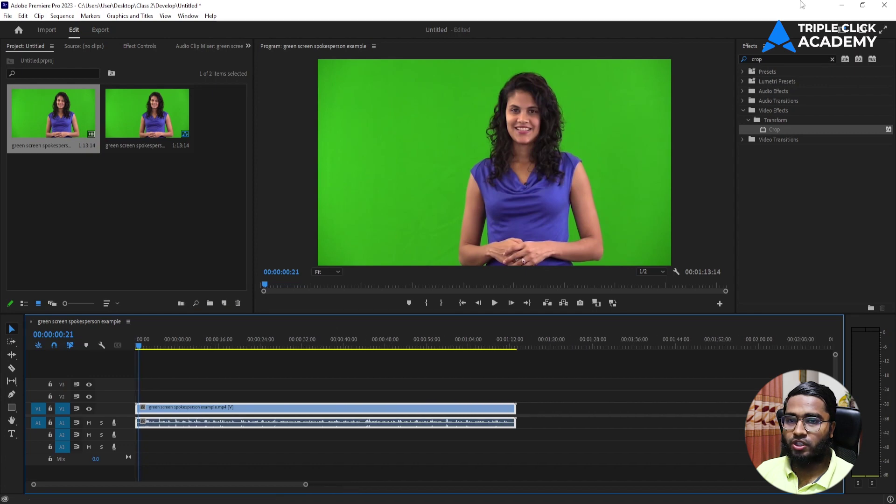
pyautogui.click(833, 60)
pyautogui.click(784, 59)
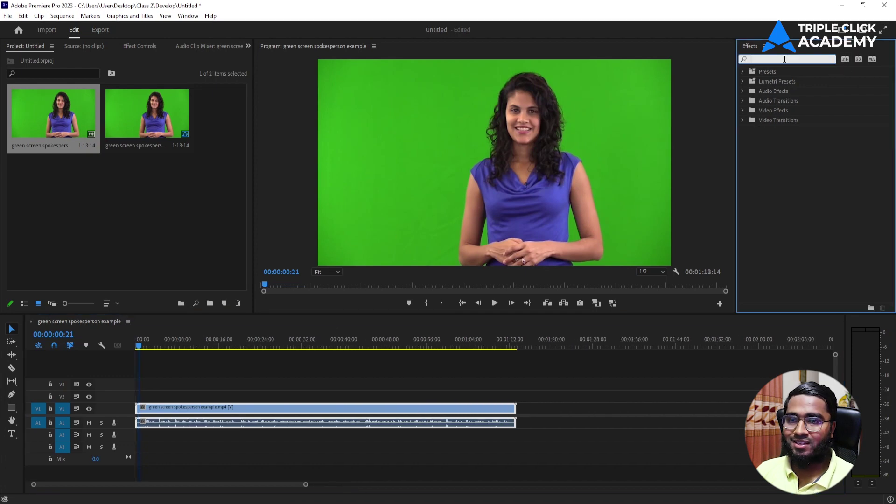
pyautogui.write('ultr')
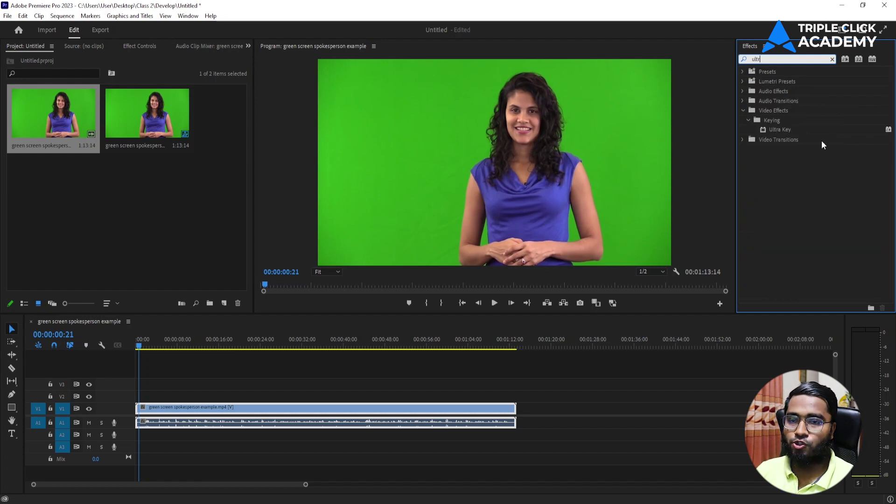
pyautogui.click(825, 131)
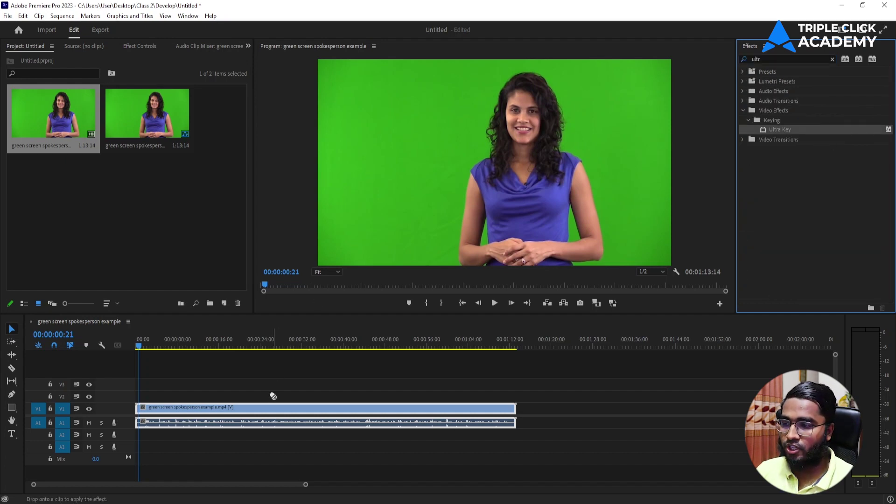
pyautogui.moveTo(346, 279); pyautogui.dragTo(270, 411)
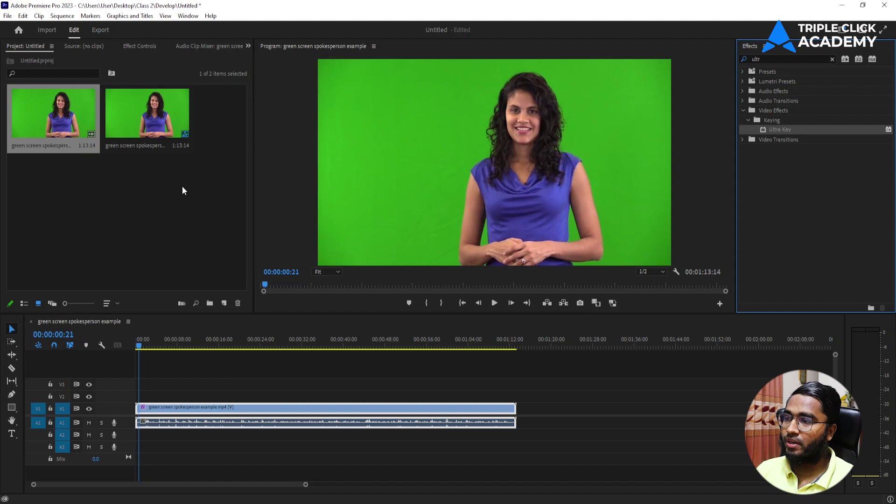
pyautogui.click(139, 45)
pyautogui.scroll(-3, 213, 183)
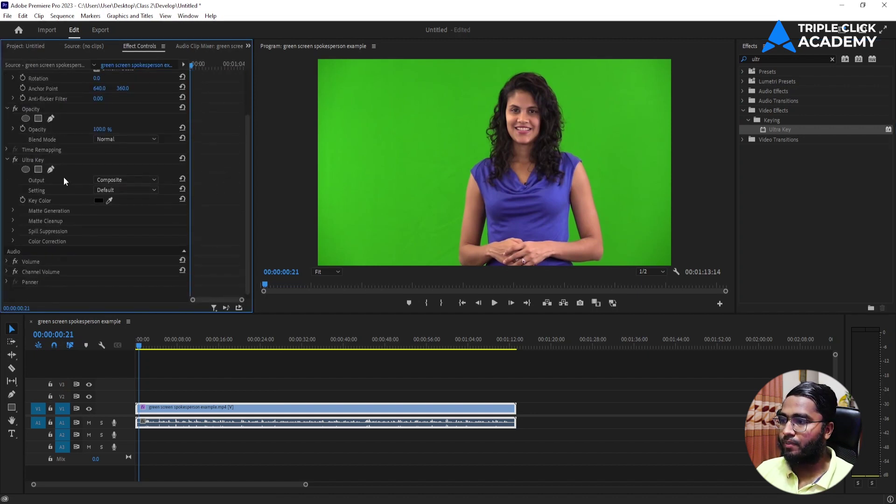
pyautogui.scroll(-1, 68, 161)
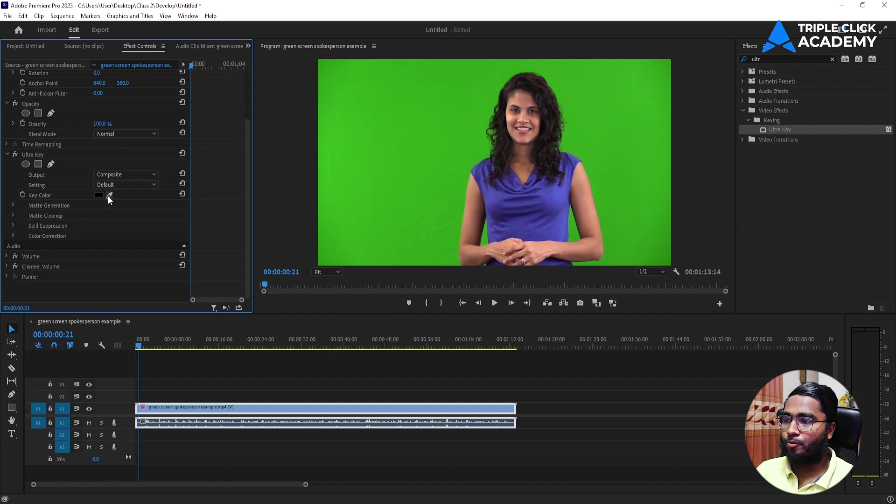
pyautogui.click(108, 195)
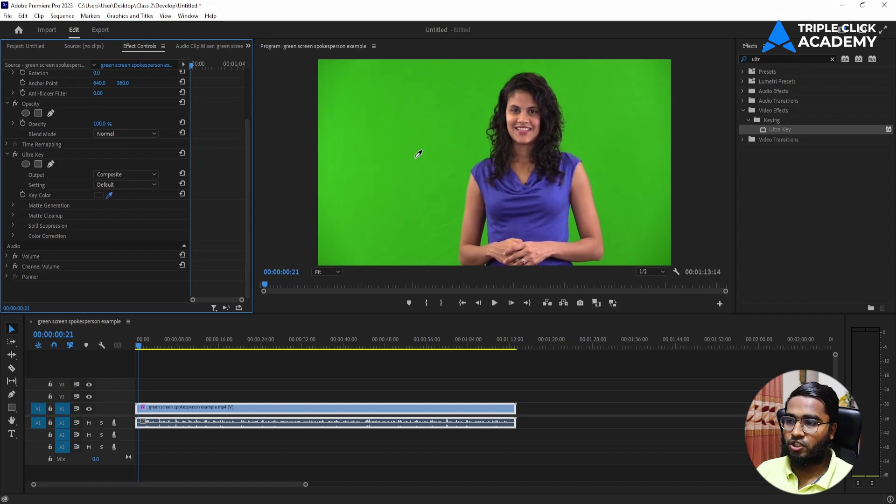
pyautogui.click(424, 95)
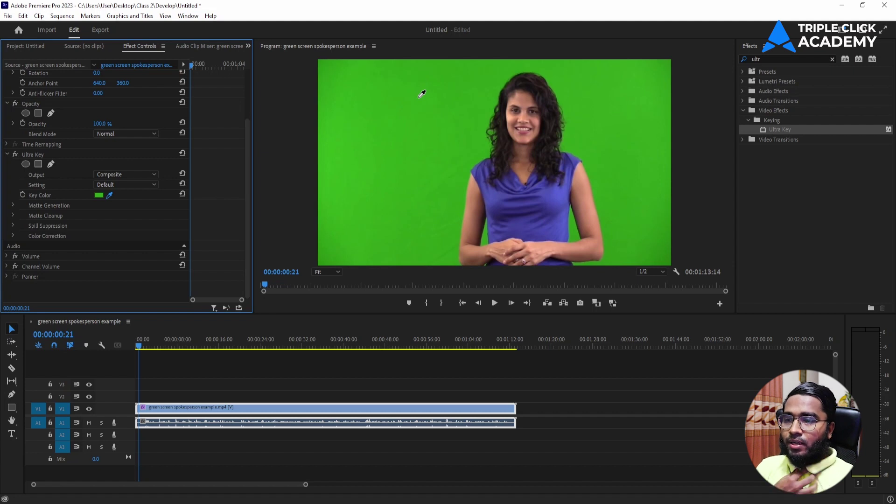
pyautogui.moveTo(421, 94); pyautogui.dragTo(525, 100)
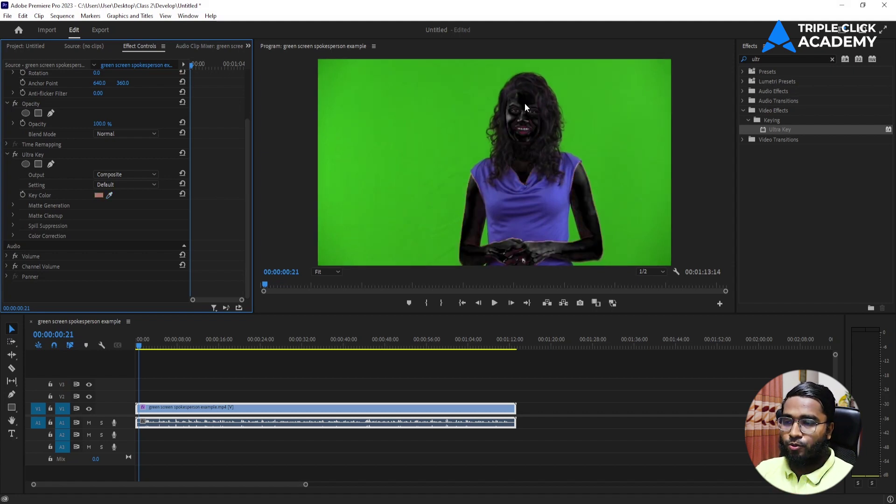
pyautogui.click(525, 105)
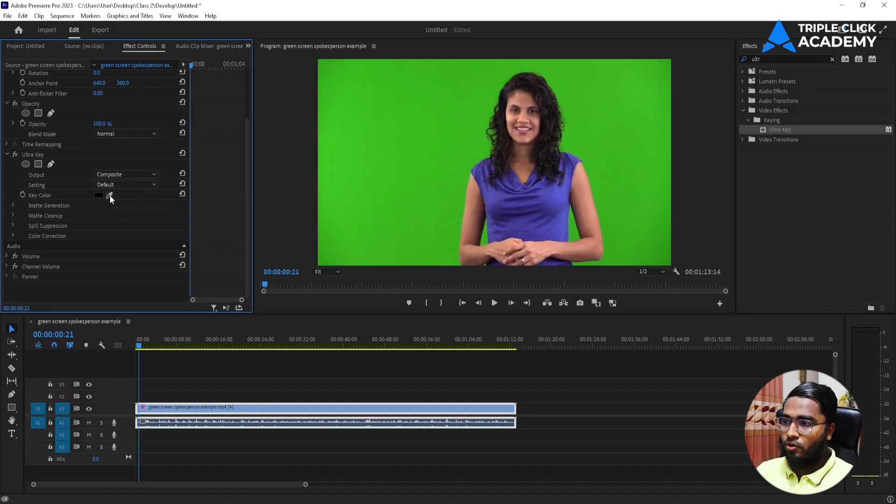
# - Sample the green backdrop with Ultra Key's Key Color eyedropper so the spokesperson sits on black
pyautogui.moveTo(110, 195); pyautogui.dragTo(384, 101)
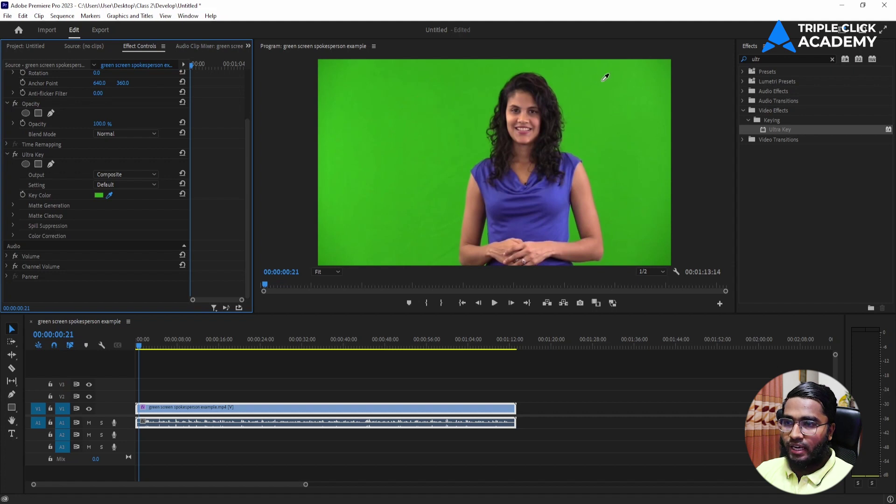
pyautogui.click(405, 118)
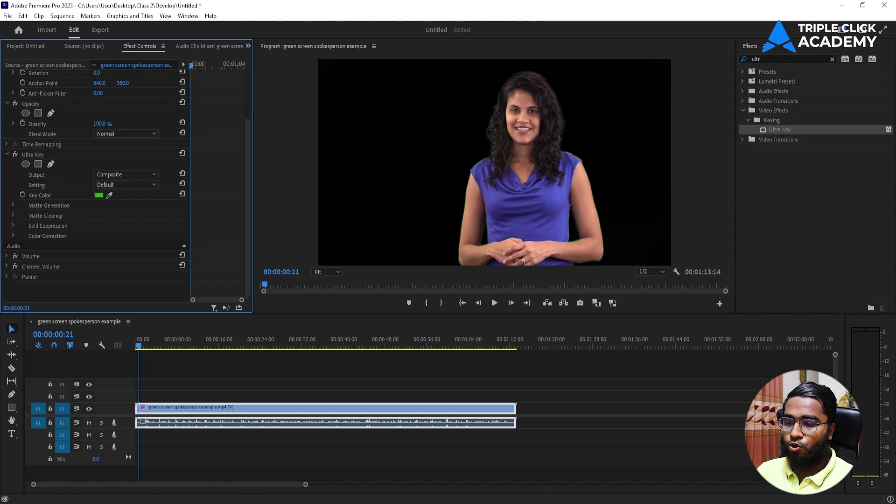
# - Search Google Images for 'news background' in a new Chrome tab
pyautogui.hotkey('alt', 'Tab')
pyautogui.click(461, 8)
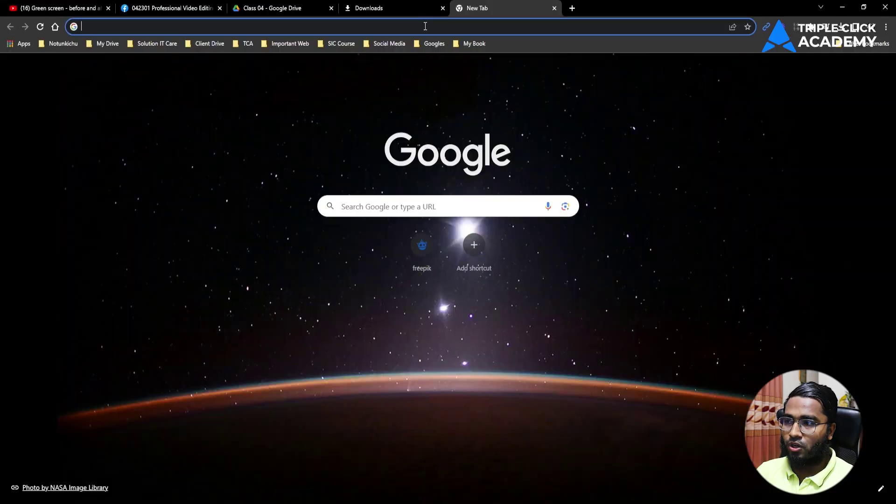
pyautogui.click(425, 27)
pyautogui.write('ne')
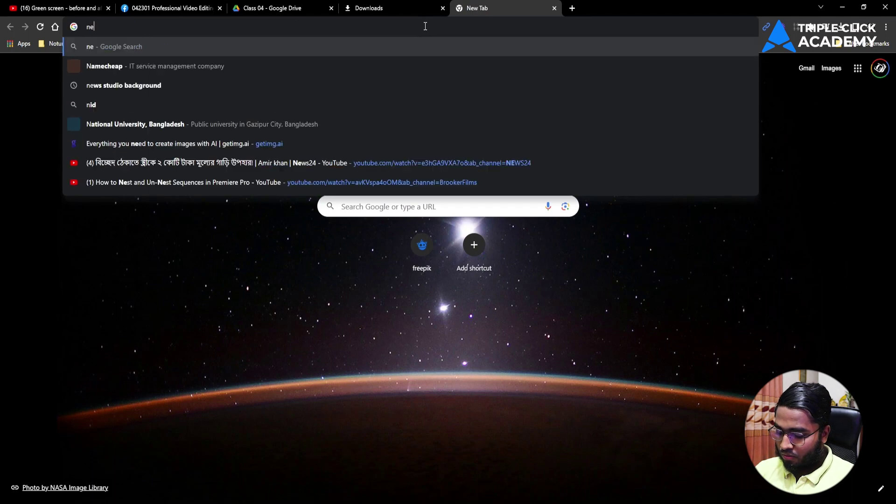
pyautogui.write('ws background')
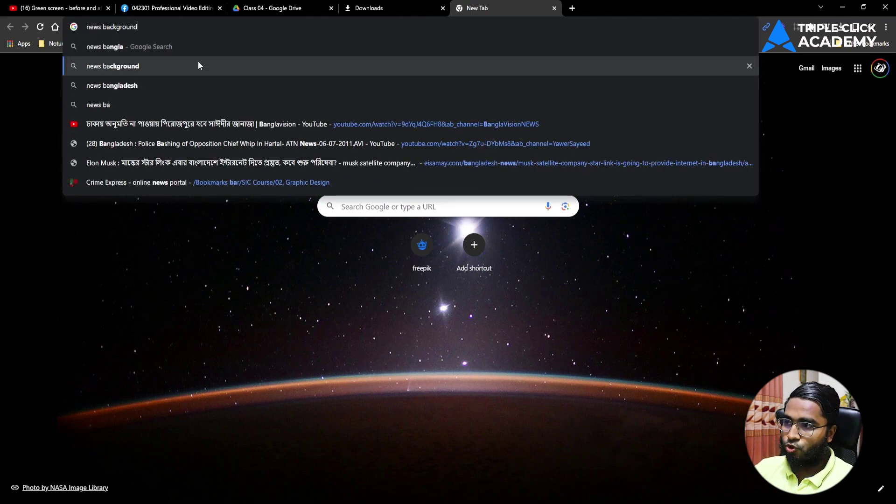
pyautogui.click(198, 62)
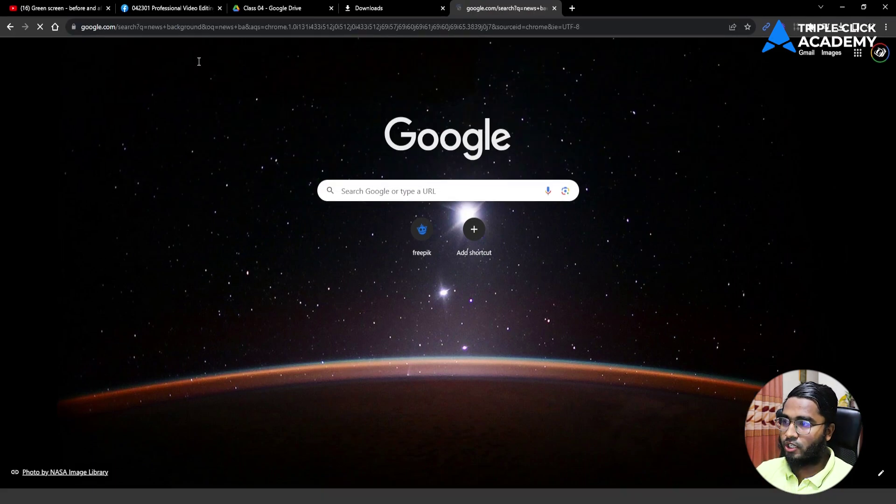
pyautogui.click(124, 92)
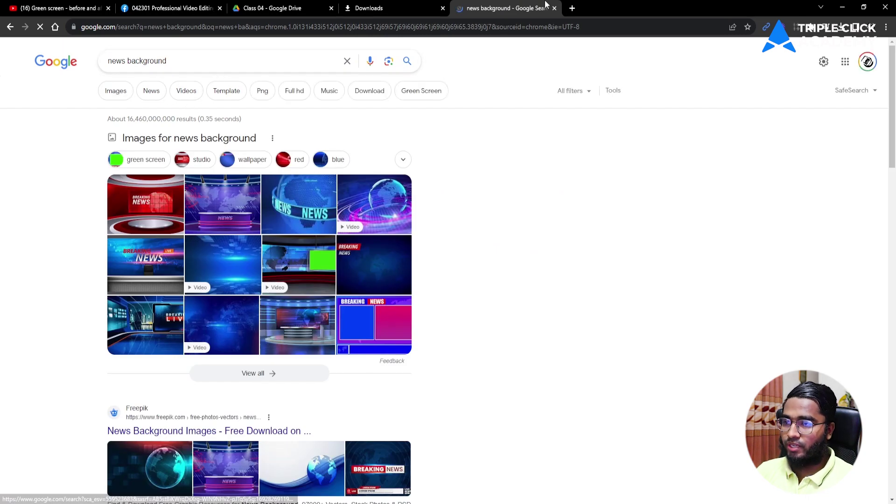
pyautogui.scroll(-5, 290, 231)
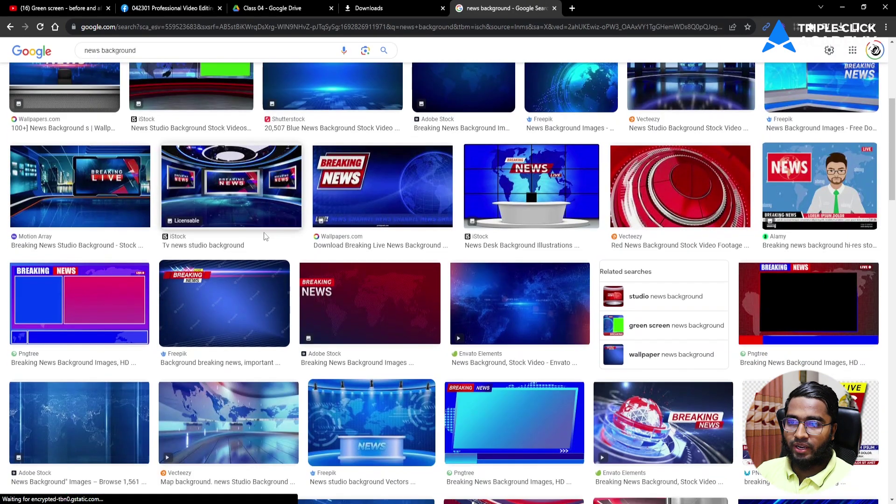
pyautogui.scroll(2, 305, 185)
pyautogui.scroll(3, 326, 196)
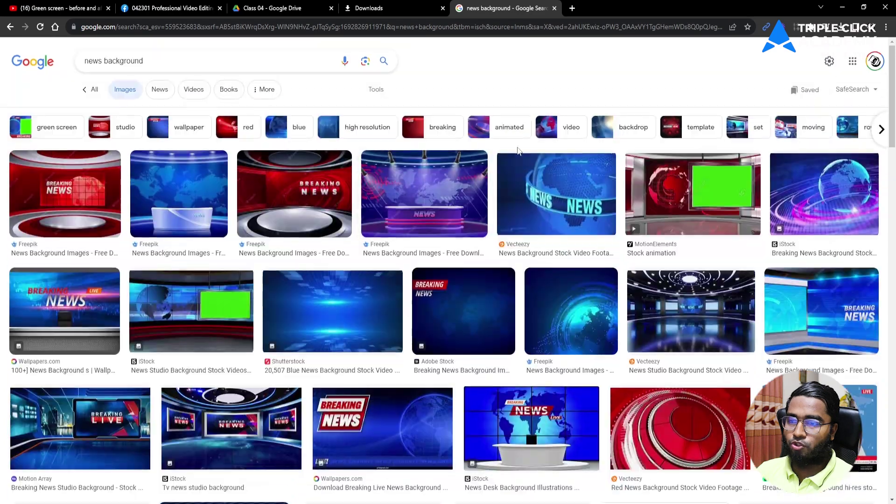
pyautogui.scroll(-2, 226, 225)
pyautogui.scroll(-2, 227, 226)
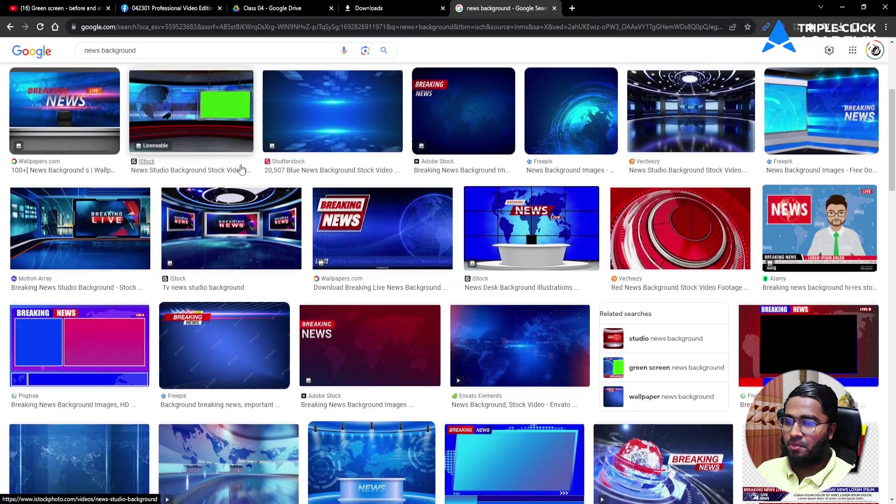
pyautogui.scroll(2, 457, 177)
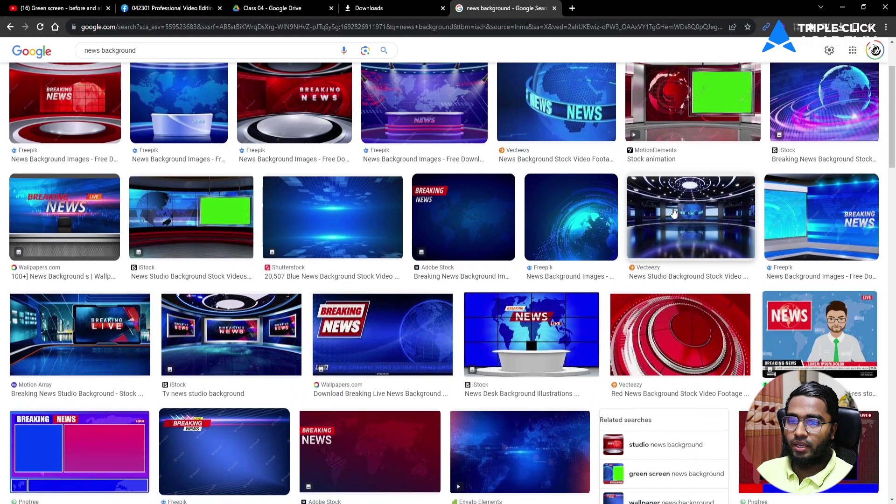
# - Save the Vecteezy news studio image to the Desktop
pyautogui.click(672, 217)
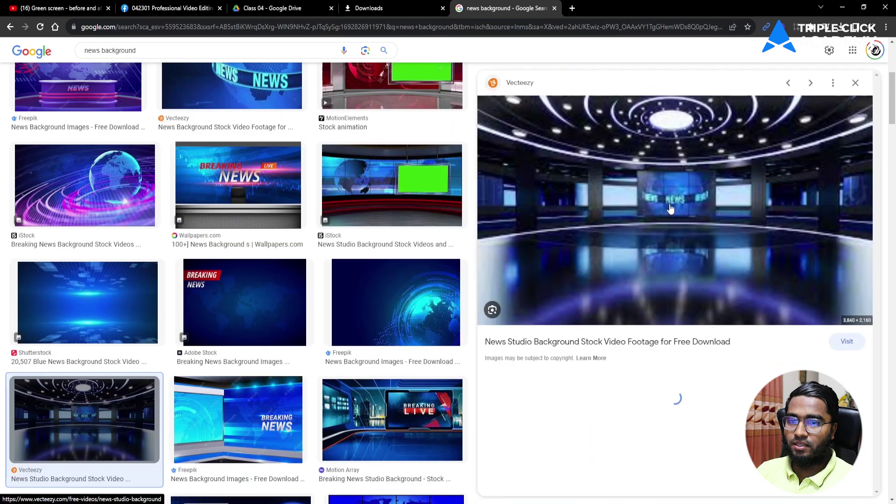
pyautogui.rightClick(685, 147)
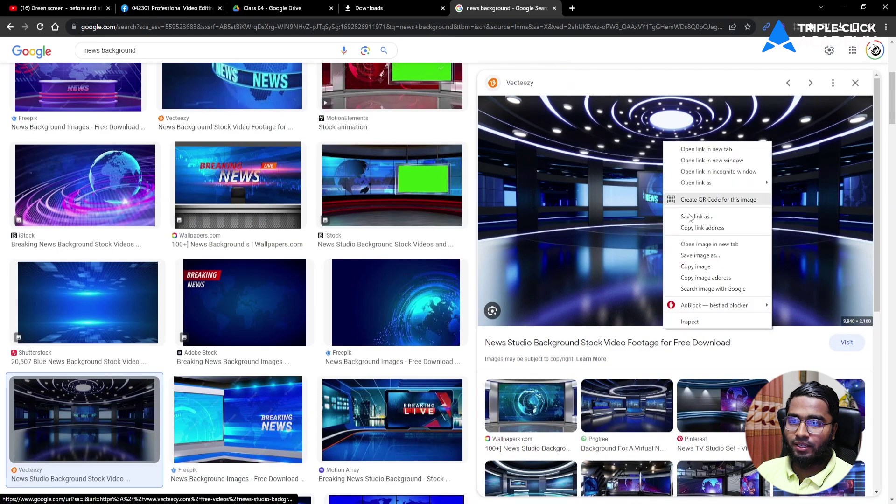
pyautogui.click(704, 256)
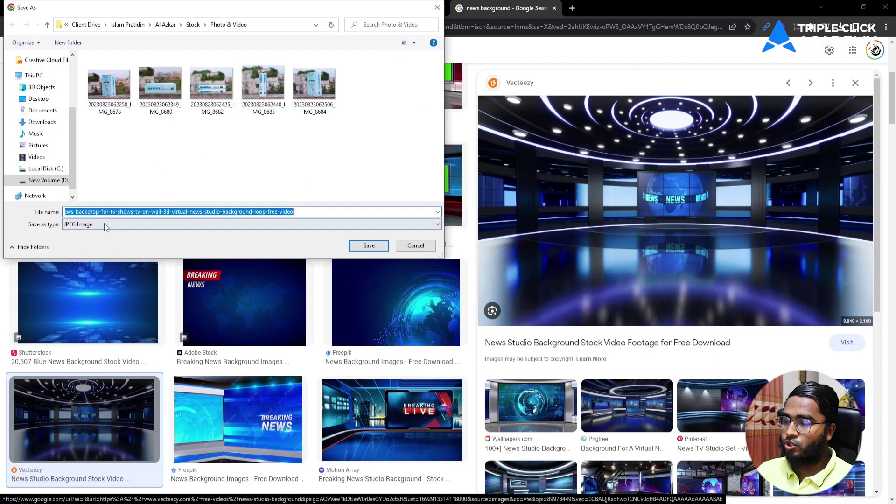
pyautogui.click(39, 98)
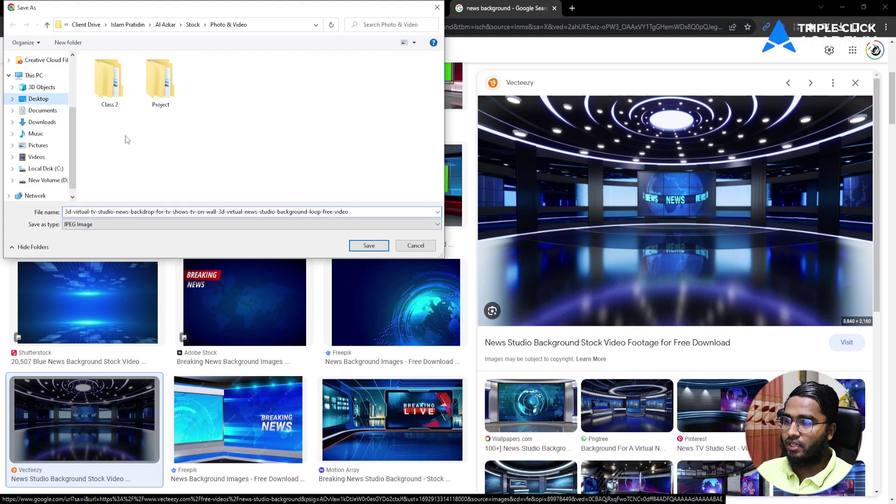
pyautogui.click(367, 248)
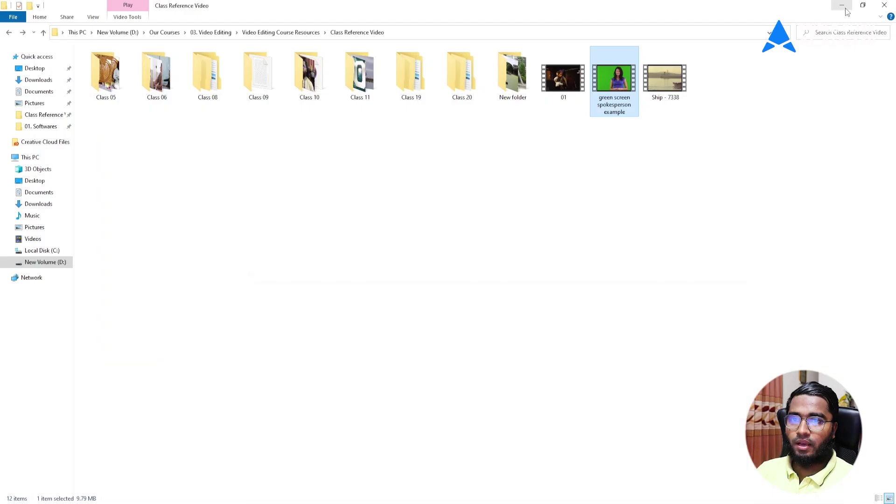
pyautogui.click(845, 10)
# - Drag the downloaded studio image onto track V2 and extend it to match the spokesperson clip
pyautogui.click(845, 10)
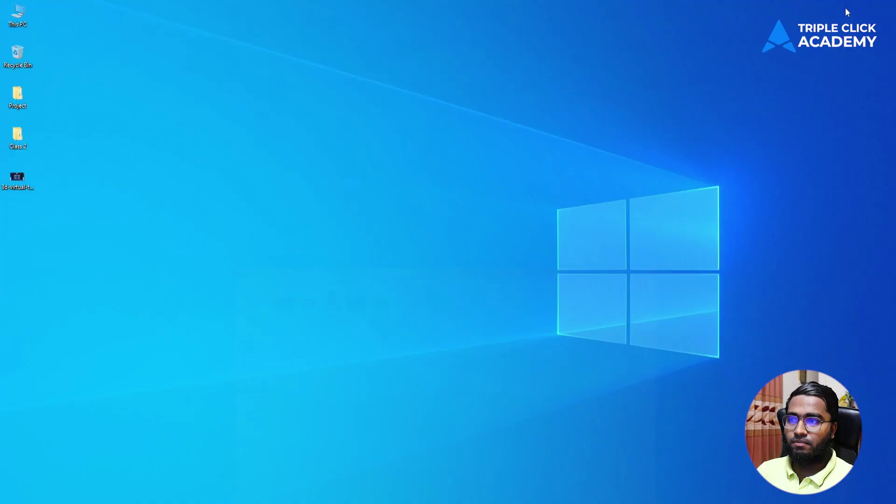
pyautogui.moveTo(17, 177); pyautogui.dragTo(482, 498)
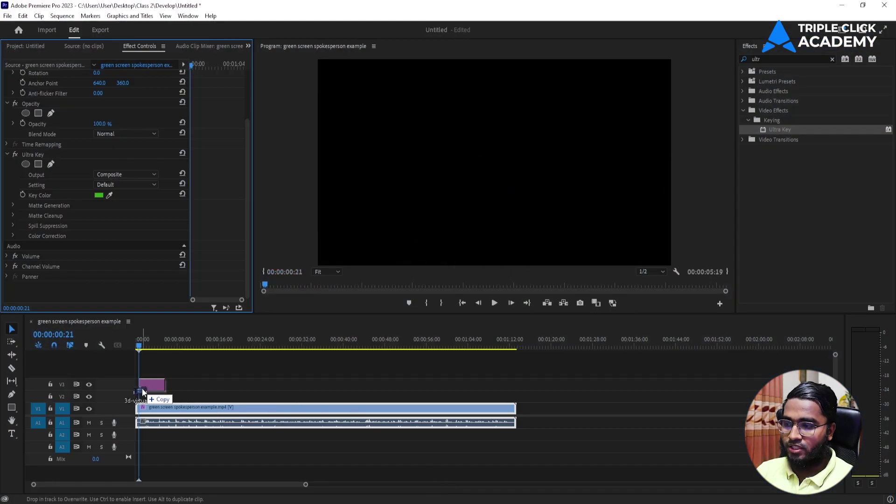
pyautogui.moveTo(482, 498); pyautogui.dragTo(126, 396)
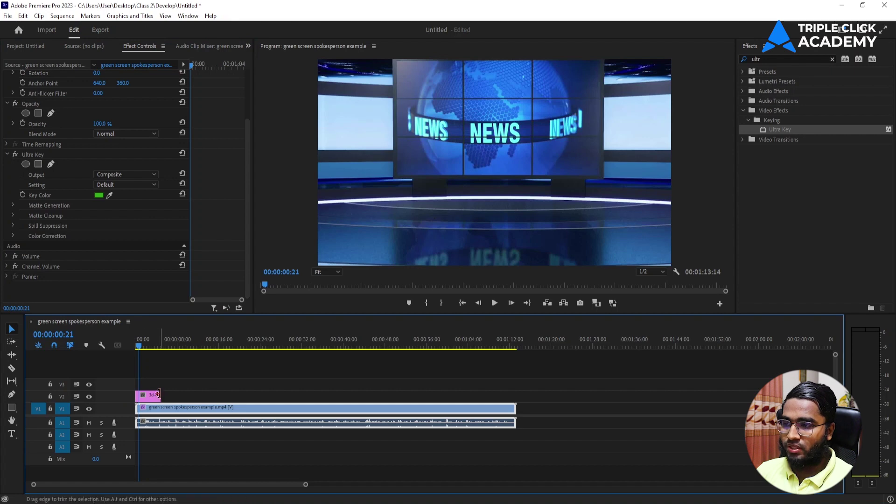
pyautogui.moveTo(159, 395); pyautogui.dragTo(516, 396)
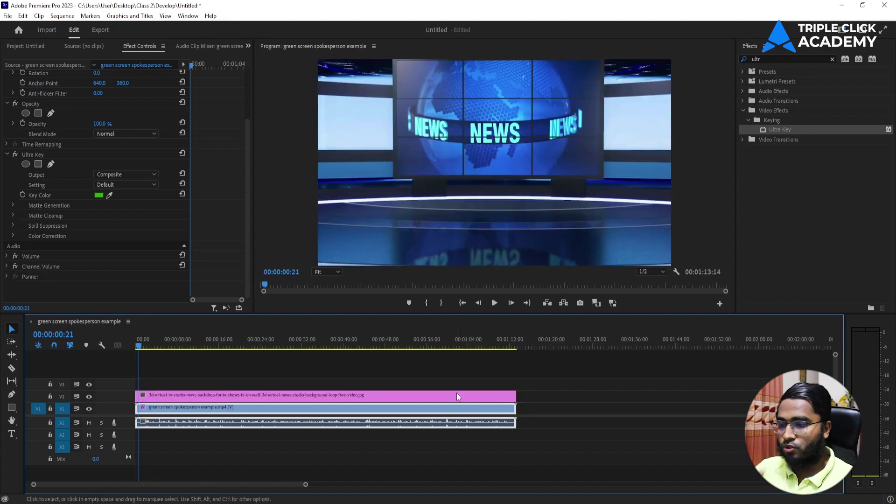
# - Check both clips' settings, then move the spokesperson clip above the studio backdrop
pyautogui.click(456, 395)
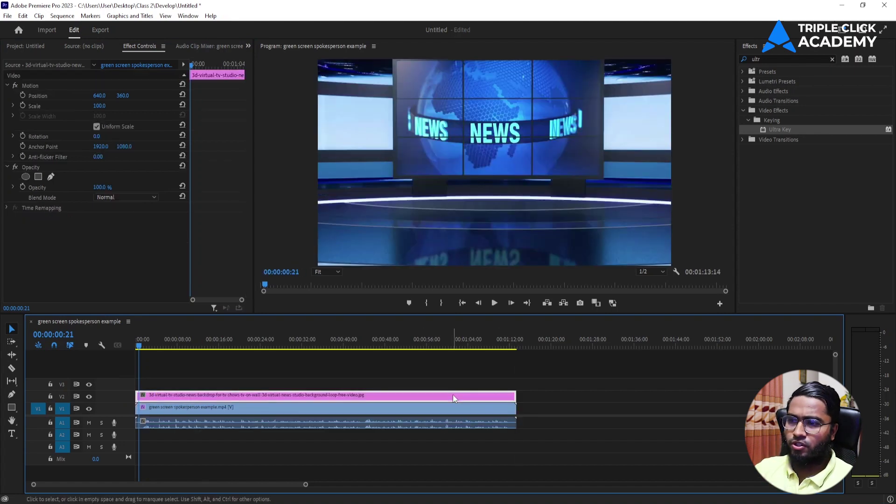
pyautogui.click(417, 410)
pyautogui.click(326, 396)
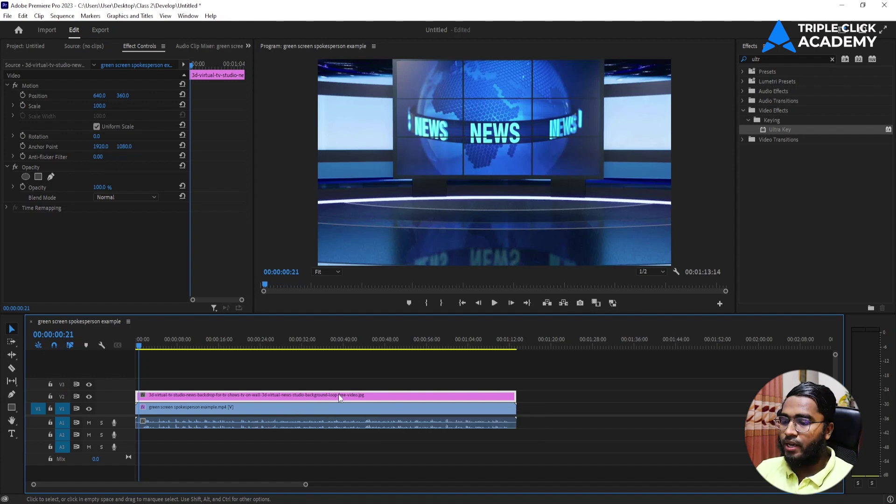
pyautogui.click(247, 409)
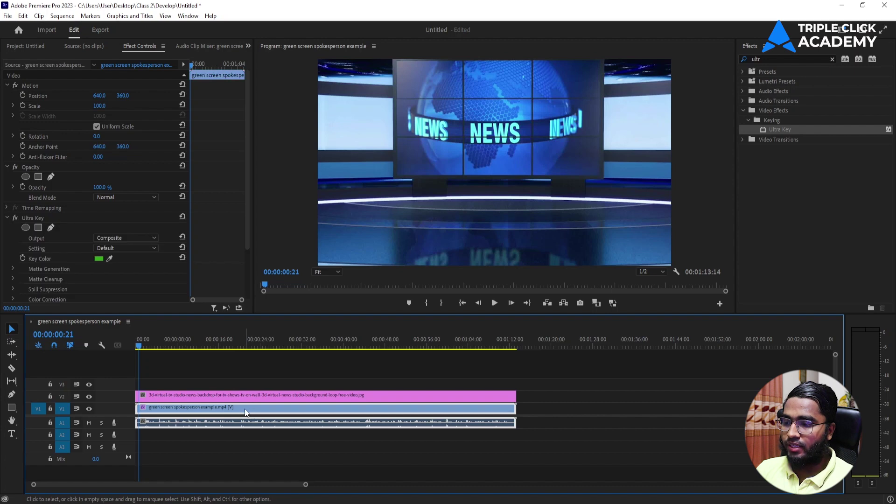
pyautogui.moveTo(246, 413)
pyautogui.mouseDown()
pyautogui.moveTo(244, 385)
pyautogui.moveTo(248, 407)
pyautogui.moveTo(248, 398)
pyautogui.mouseUp()
# - Select the studio backdrop clip on V1 beneath the spokesperson
pyautogui.click(247, 398)
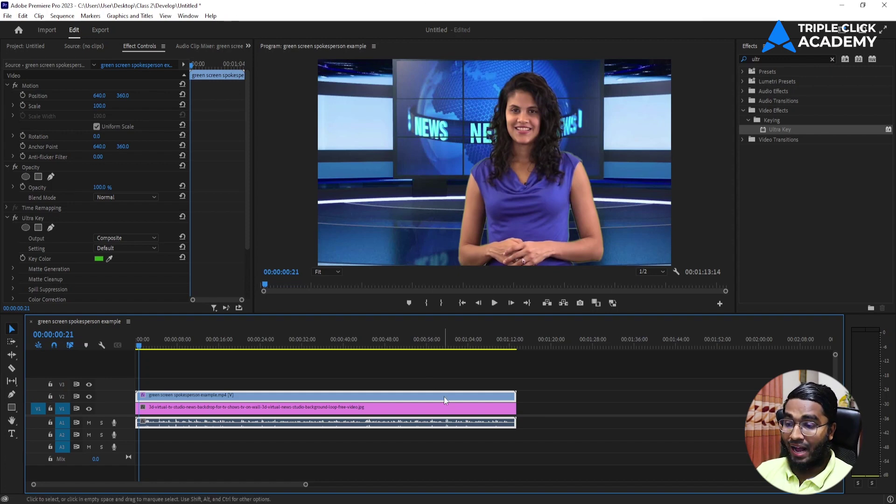
pyautogui.click(190, 411)
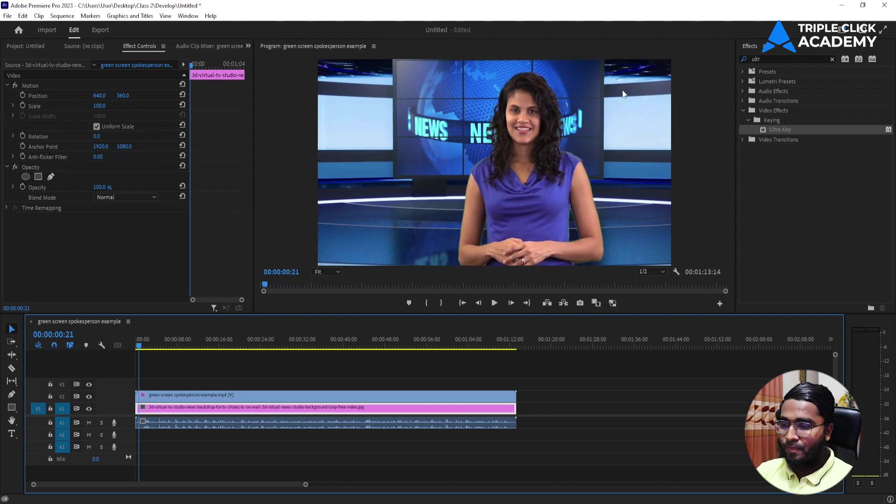
# - Apply Scale to Frame Size to the studio backdrop clip, then select the spokesperson clip
pyautogui.rightClick(314, 411)
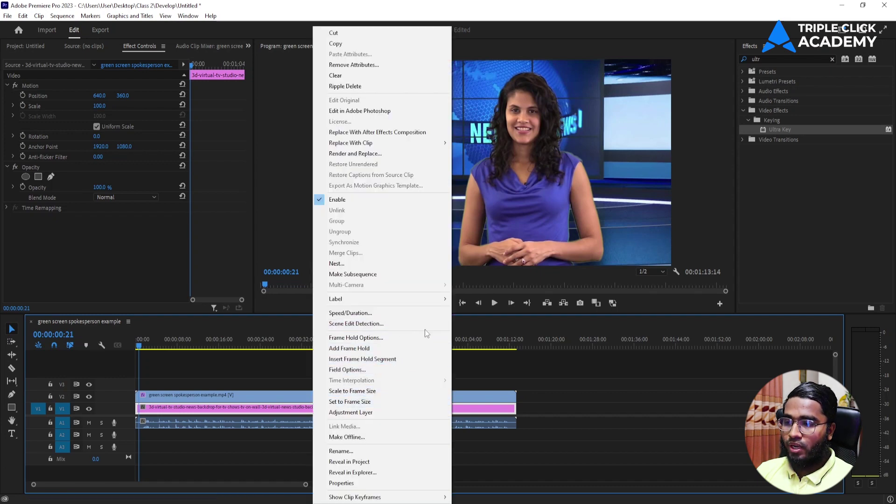
pyautogui.click(369, 392)
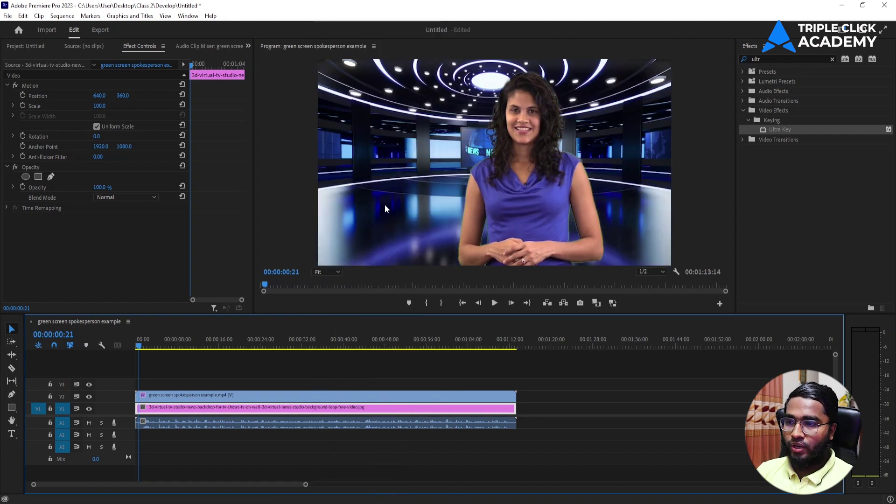
pyautogui.click(267, 446)
pyautogui.click(266, 408)
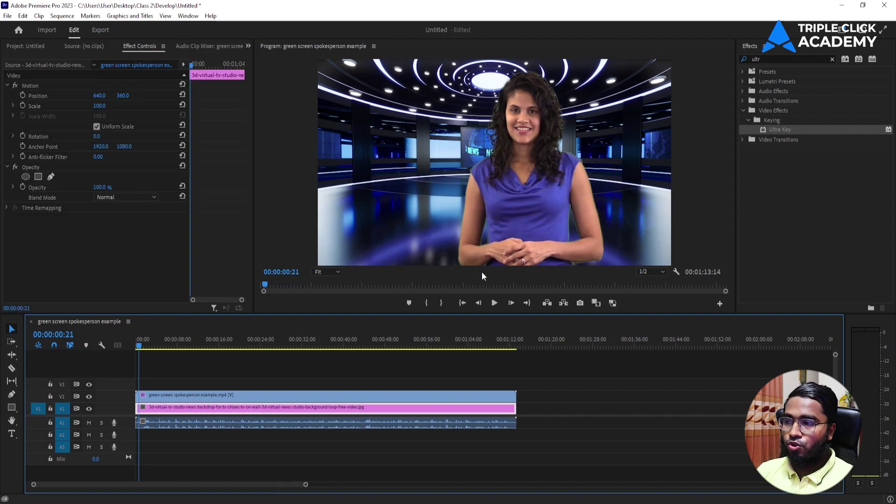
pyautogui.click(221, 395)
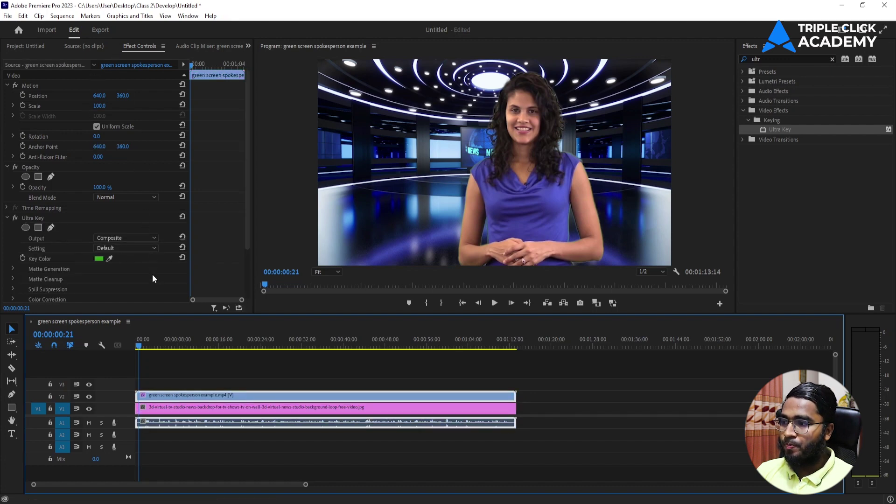
# - Expand Ultra Key Matte Generation and scrub Tolerance to 86 and Pedestal to 100
pyautogui.scroll(-3, 153, 278)
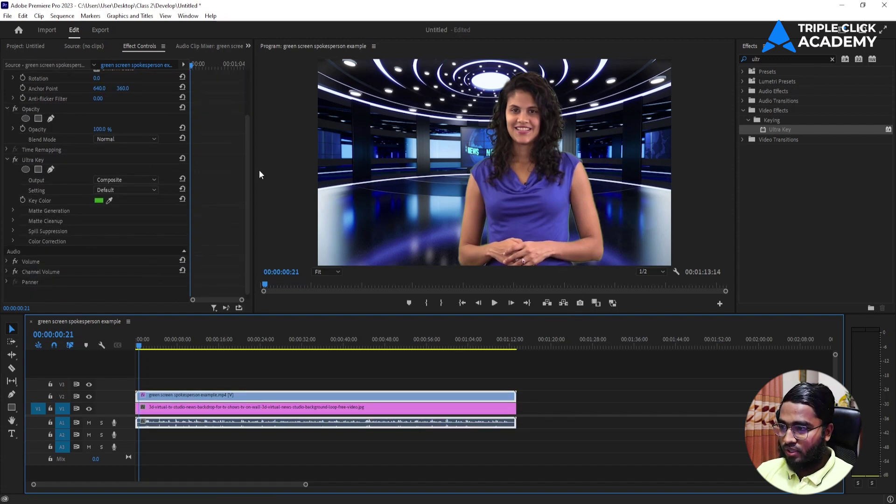
pyautogui.click(13, 211)
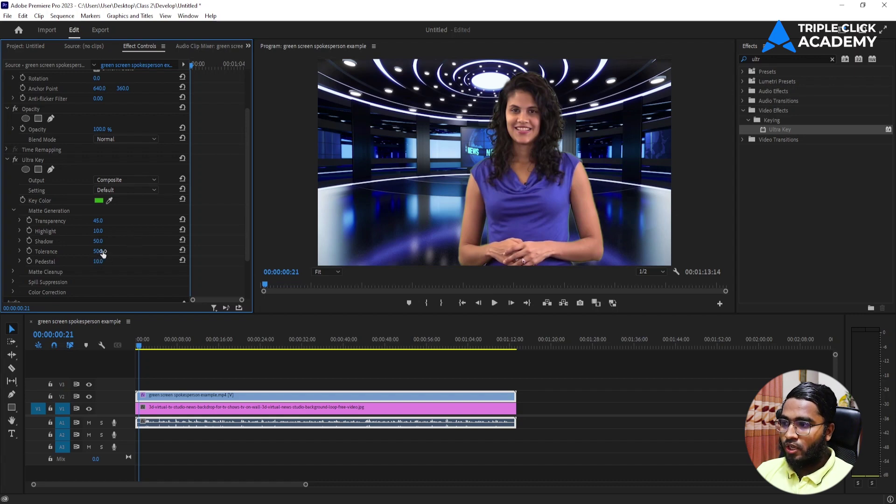
pyautogui.moveTo(118, 256); pyautogui.dragTo(135, 255)
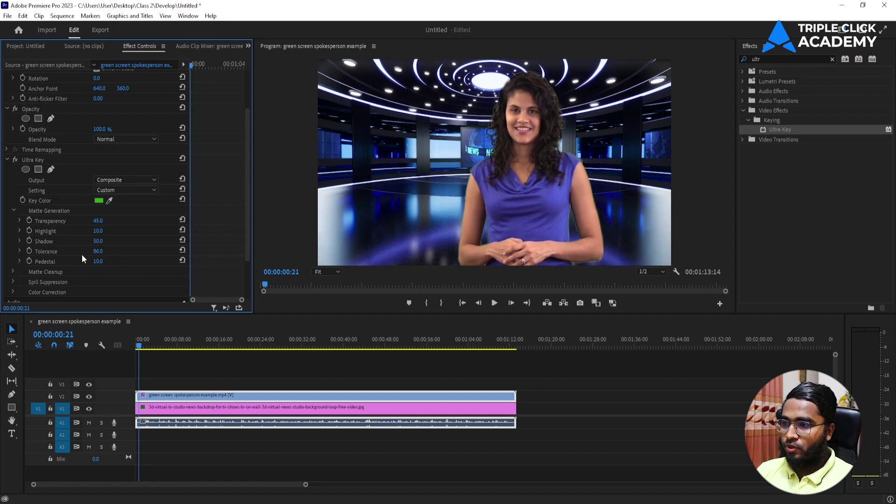
pyautogui.moveTo(98, 261); pyautogui.dragTo(140, 261)
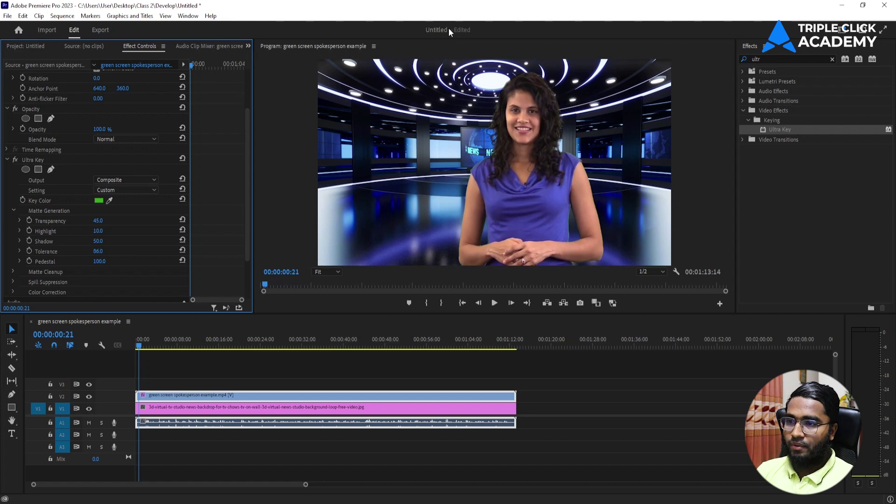
# - Preview the keyed composite and mute audio track A1
pyautogui.click(158, 355)
pyautogui.press('space')
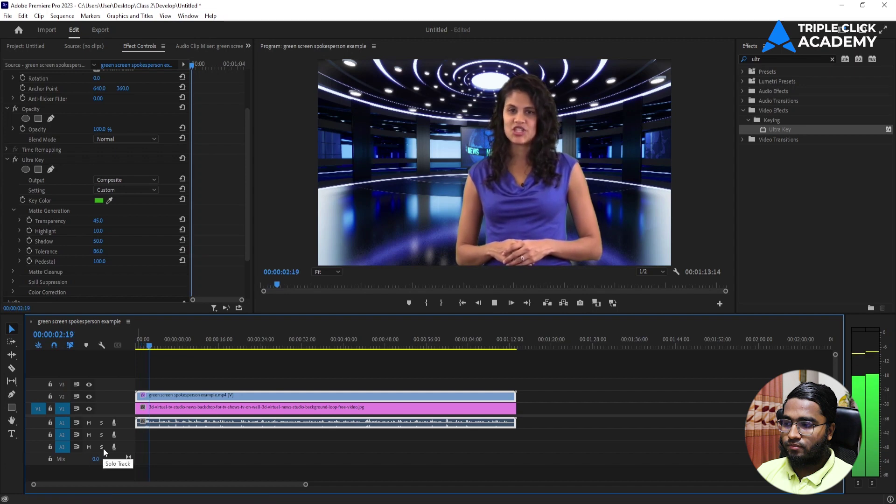
pyautogui.press('space')
pyautogui.click(88, 422)
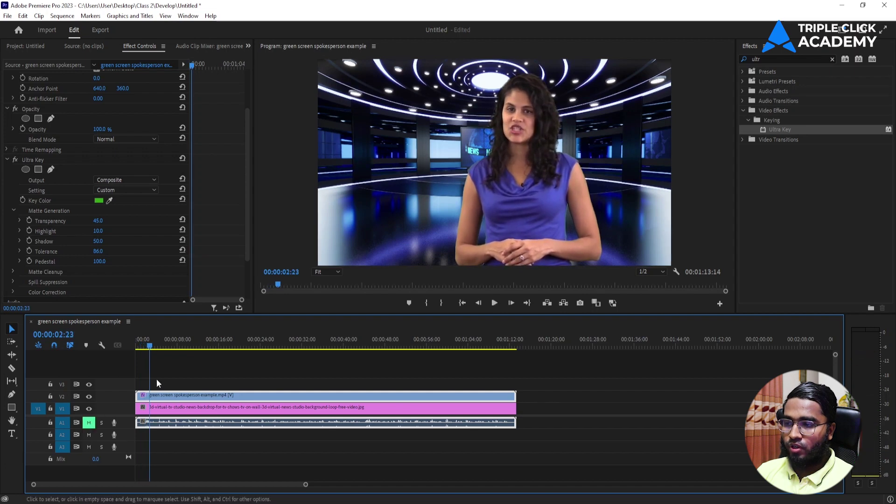
pyautogui.press('Home')
pyautogui.press('space')
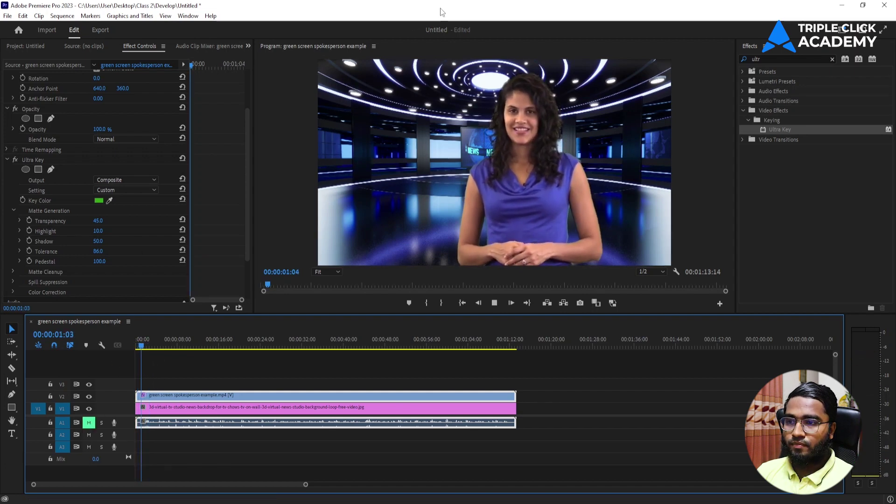
# - Set playback resolution to Full and play the sequence
pyautogui.click(658, 272)
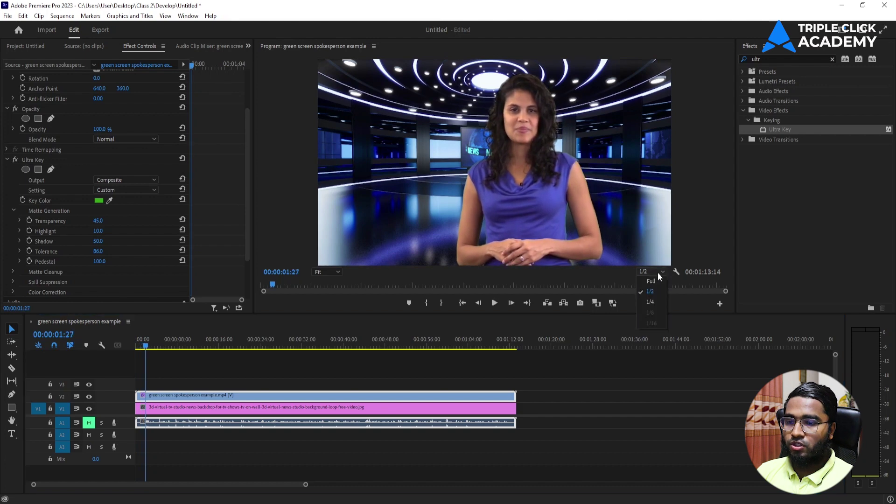
pyautogui.click(651, 282)
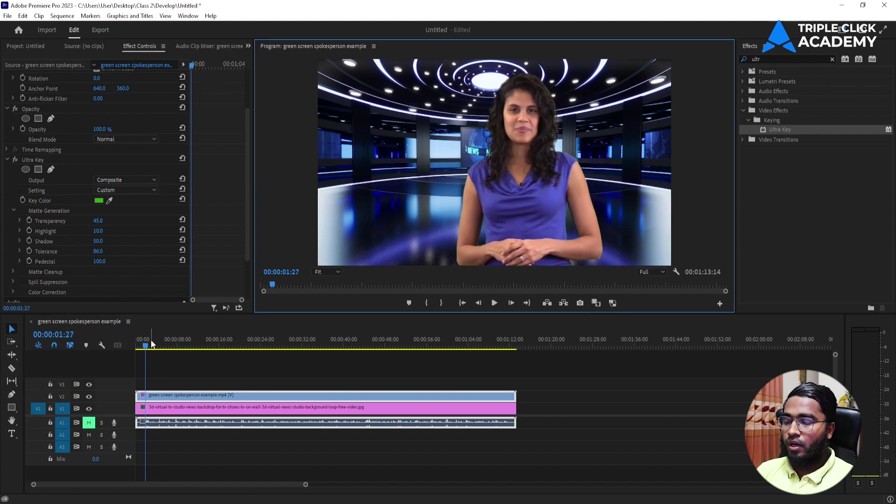
pyautogui.press('space')
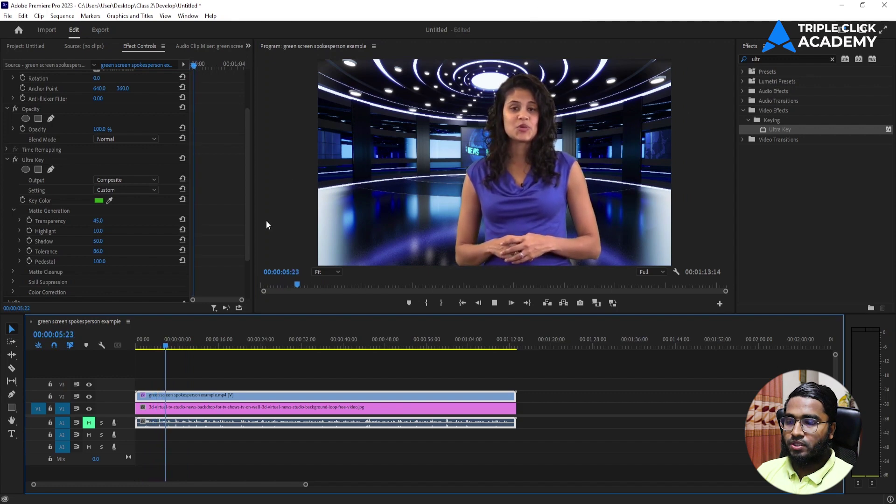
pyautogui.press('space')
# - Maximize the Program monitor to inspect the key, then restore the normal layout
pyautogui.click(465, 53)
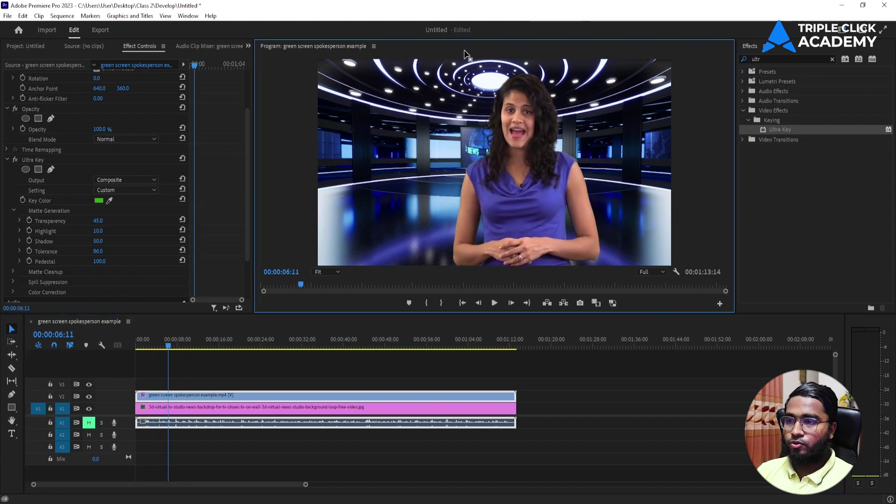
pyautogui.press('`')
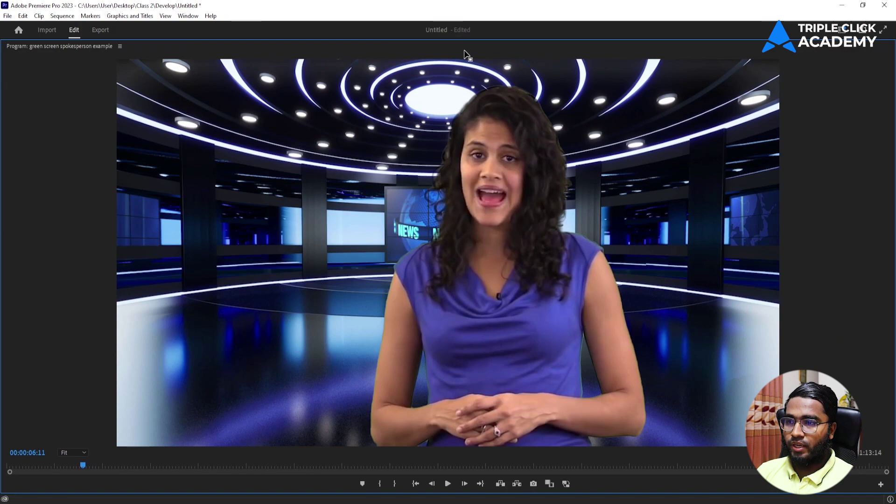
pyautogui.press('`')
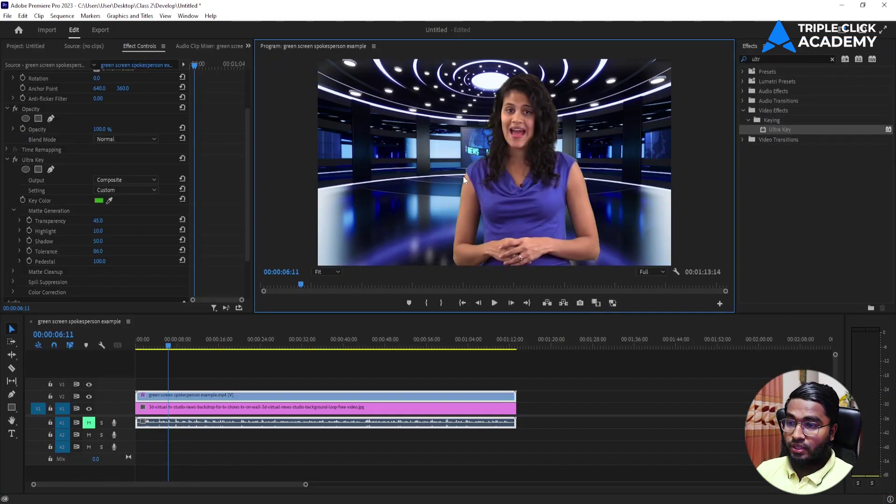
pyautogui.press('`')
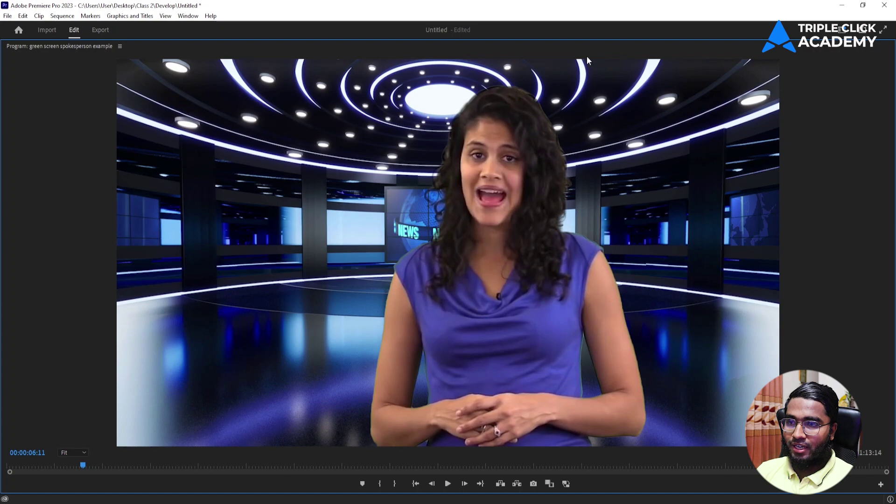
pyautogui.press('`')
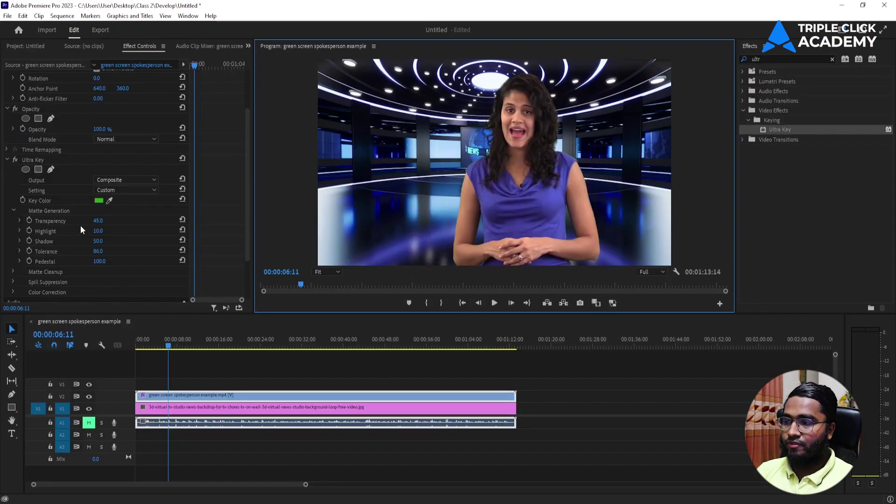
# - Switch from Matte Generation to the Ultra Key Matte Cleanup settings
pyautogui.click(14, 211)
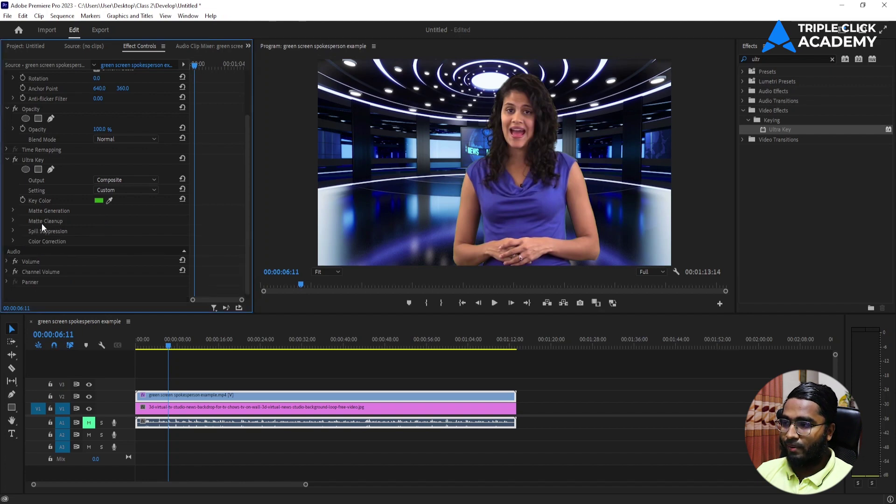
pyautogui.click(13, 221)
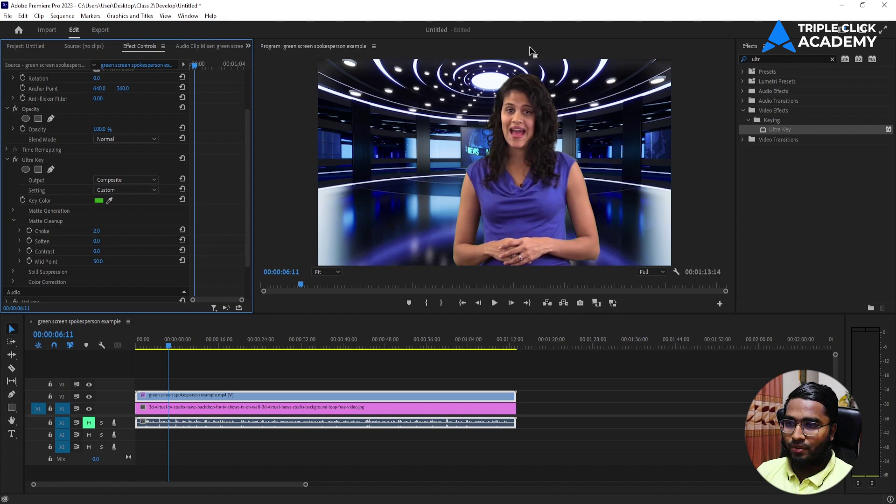
pyautogui.press('`')
pyautogui.press('`')
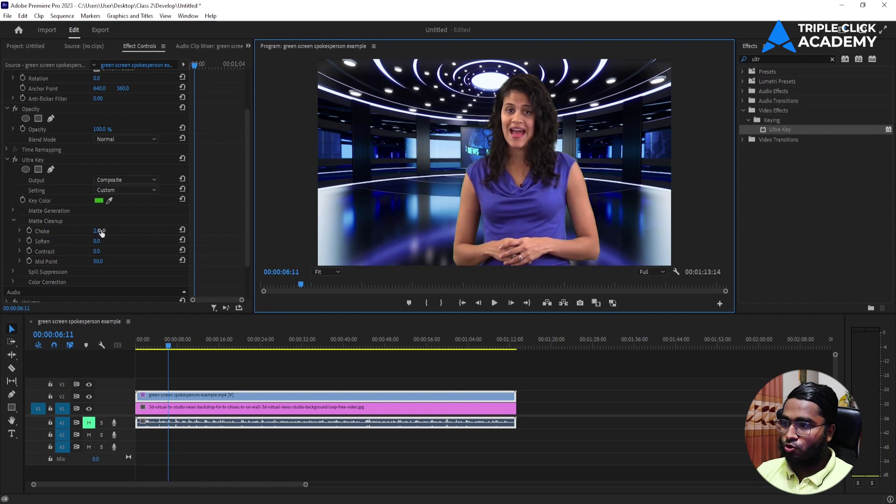
# - Raise Matte Cleanup Choke to 15 and Soften to 7, then check the key full-size
pyautogui.moveTo(97, 231); pyautogui.dragTo(107, 231)
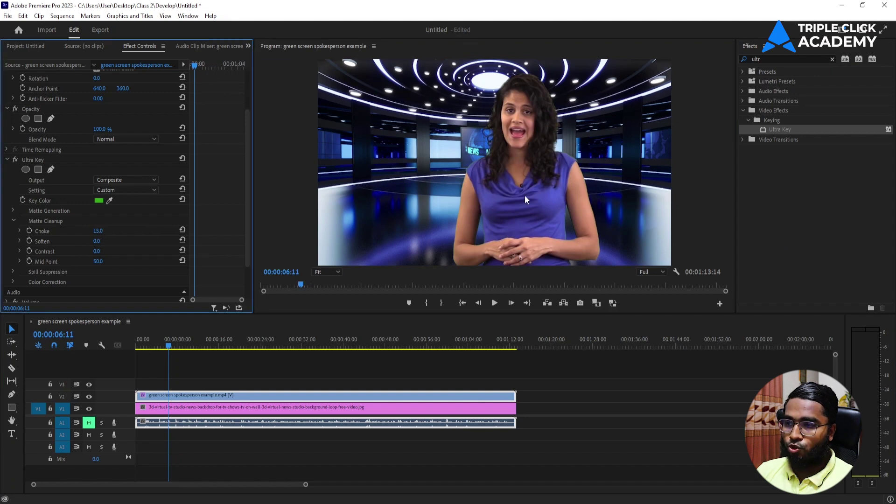
pyautogui.click(107, 238)
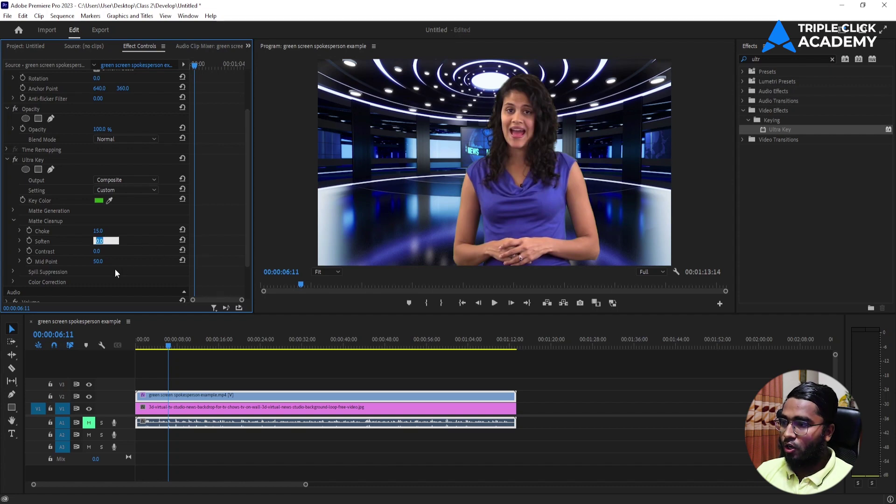
pyautogui.click(123, 256)
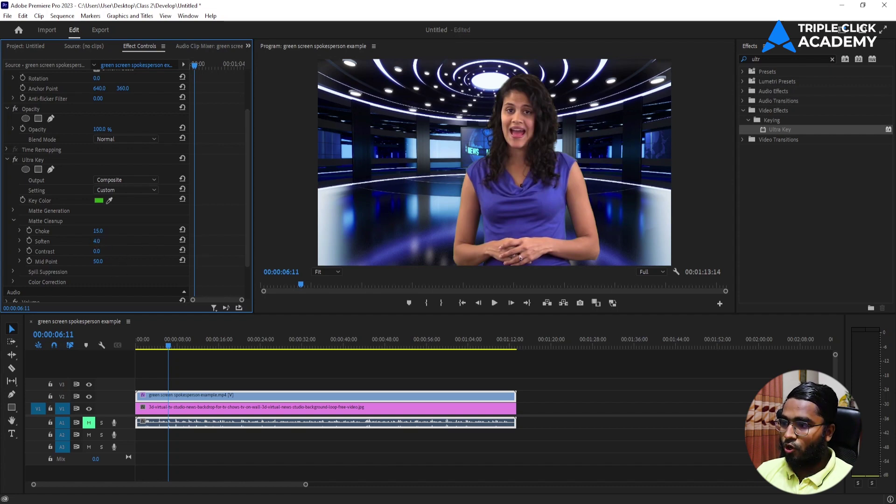
pyautogui.moveTo(97, 241); pyautogui.dragTo(113, 251)
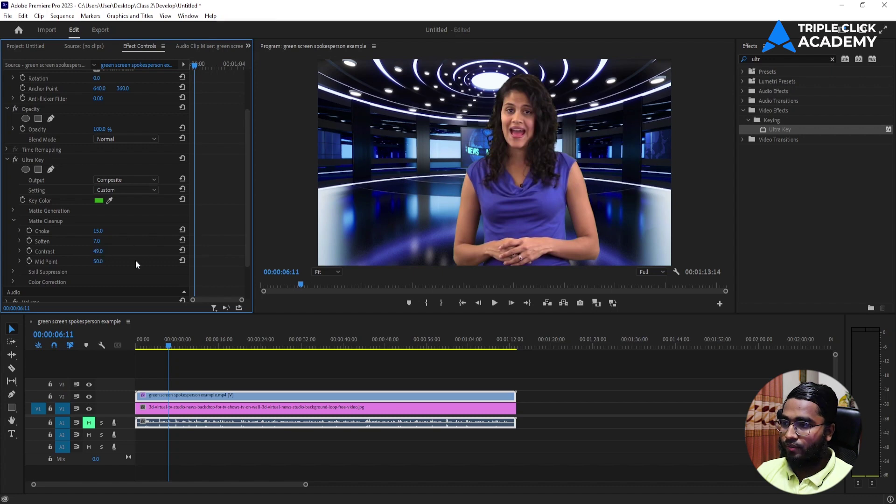
pyautogui.scroll(-1, 134, 261)
pyautogui.press('`')
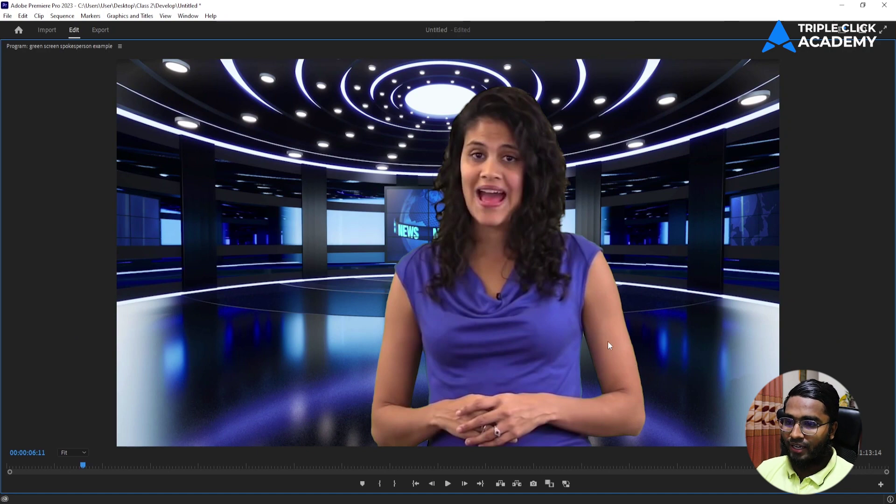
pyautogui.press('`')
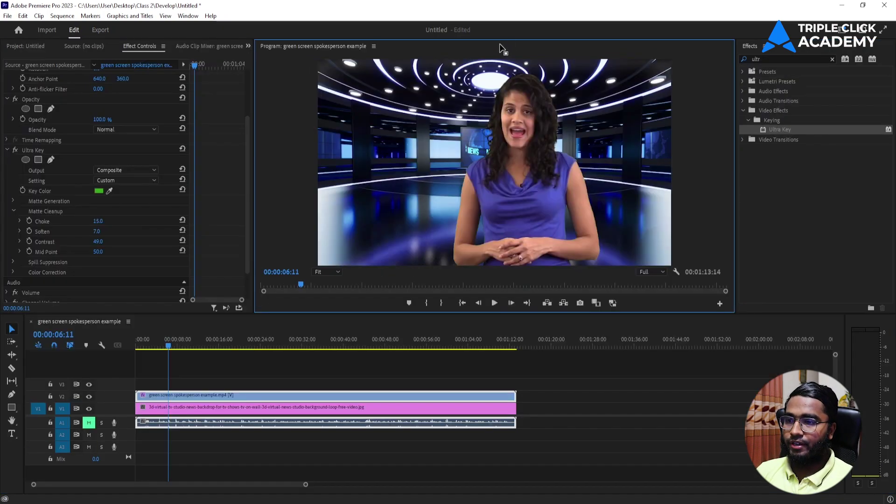
pyautogui.click(13, 210)
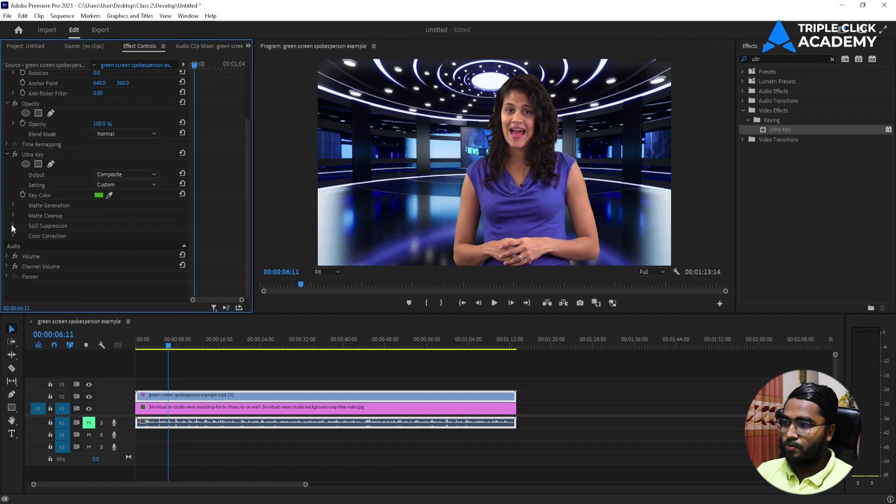
pyautogui.click(12, 225)
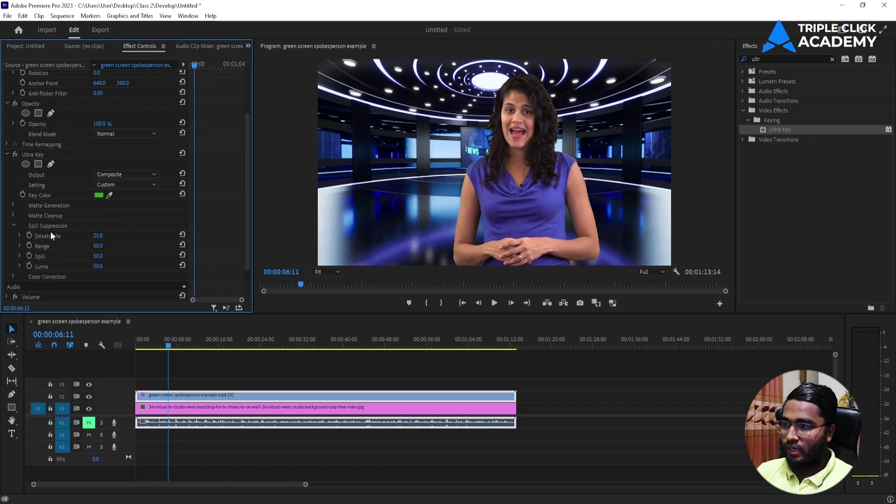
pyautogui.moveTo(97, 237); pyautogui.dragTo(113, 236)
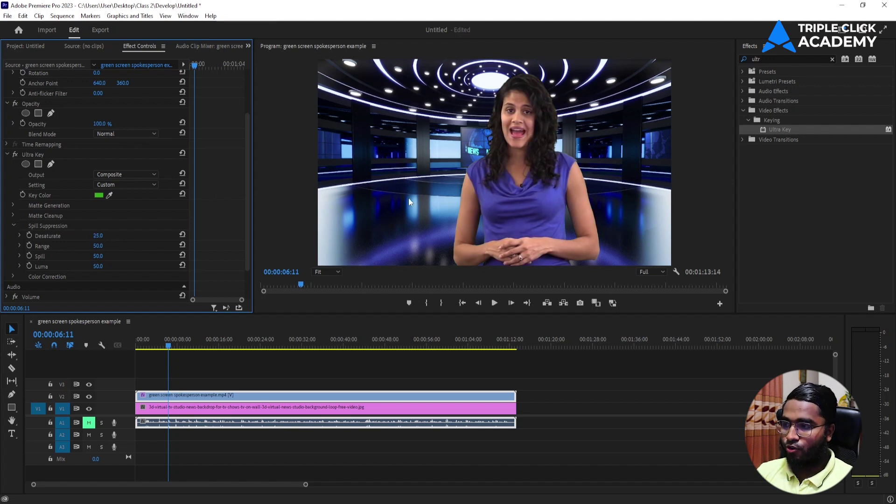
pyautogui.moveTo(98, 236); pyautogui.dragTo(79, 236)
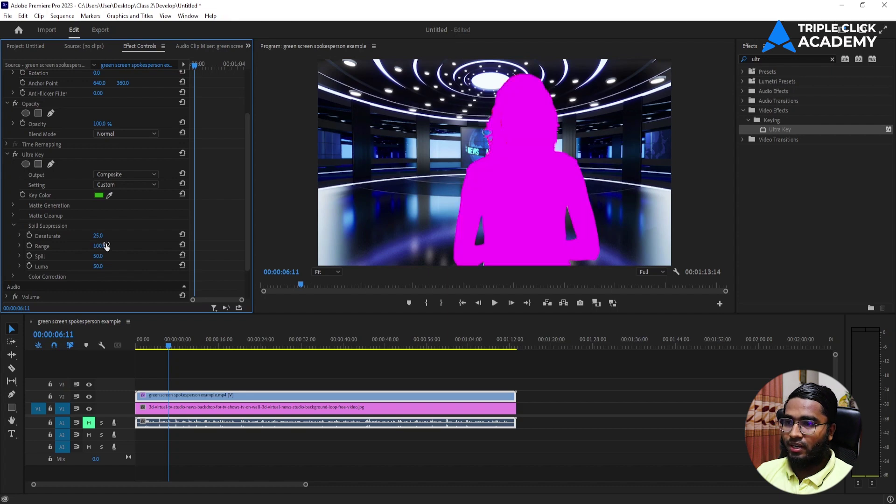
pyautogui.moveTo(97, 256); pyautogui.dragTo(110, 257)
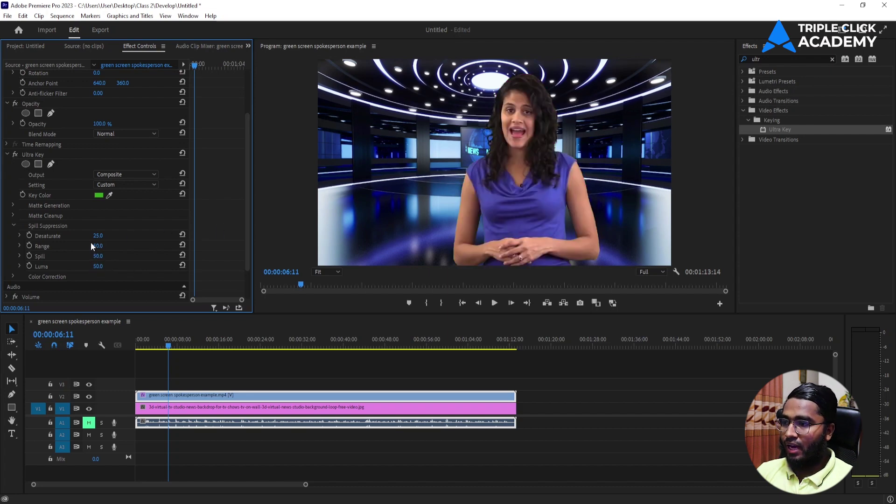
pyautogui.click(13, 226)
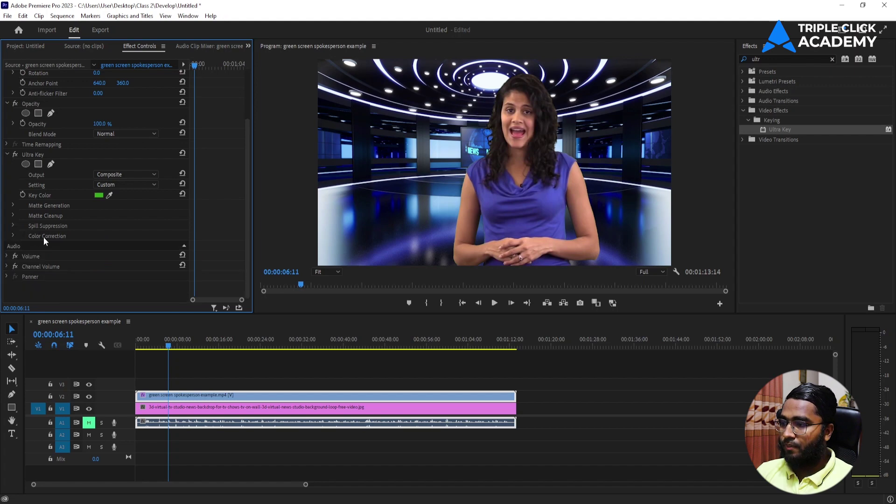
# - Expand Ultra Key Color Correction and set Saturation to 103
pyautogui.click(13, 235)
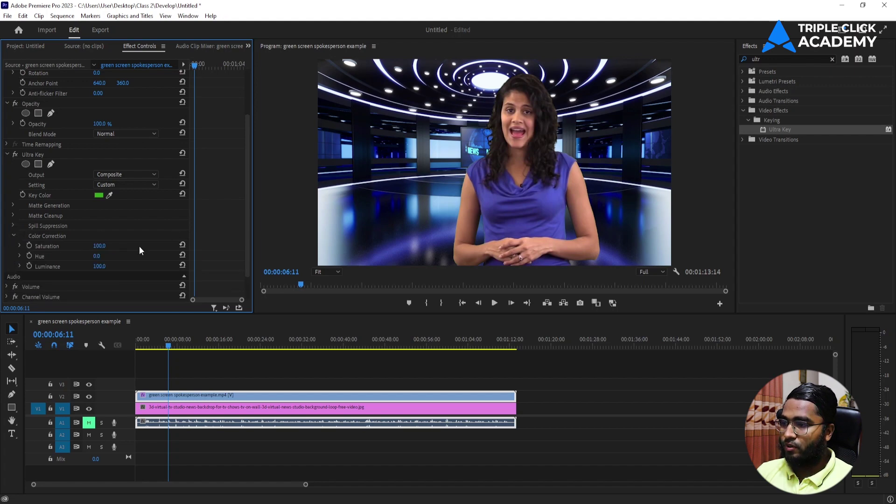
pyautogui.moveTo(100, 246); pyautogui.dragTo(118, 246)
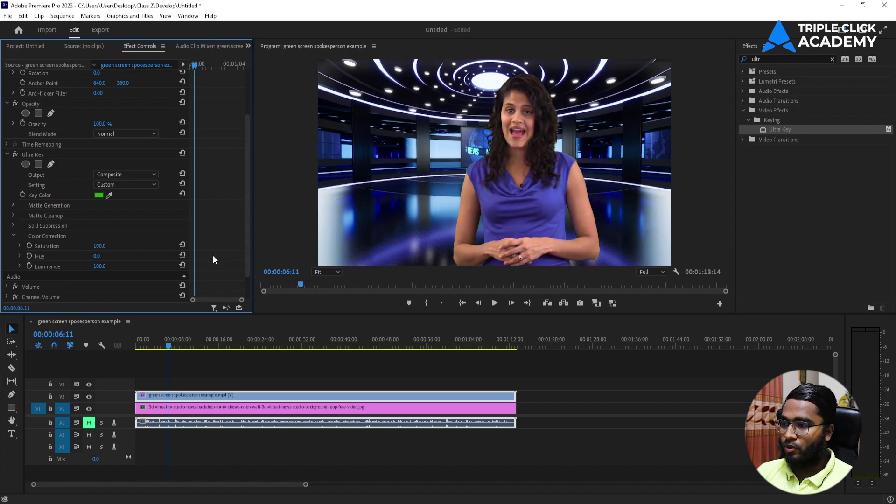
pyautogui.click(101, 246)
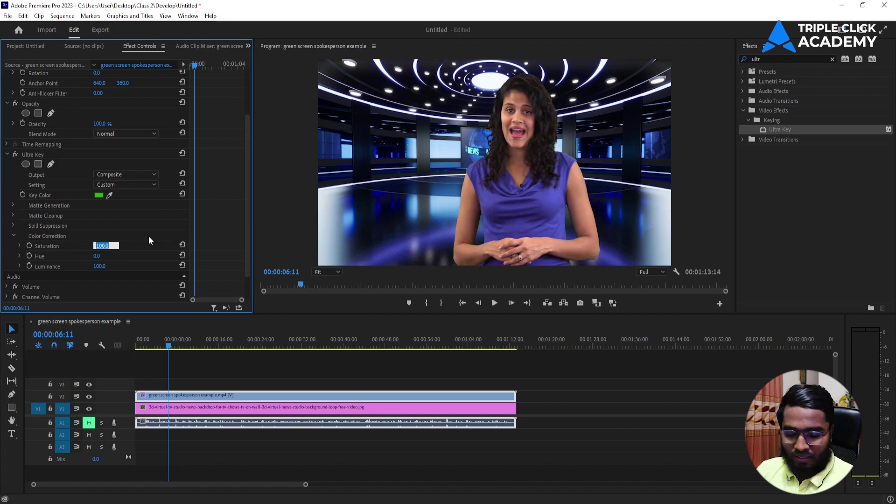
pyautogui.write('103')
pyautogui.press('Return')
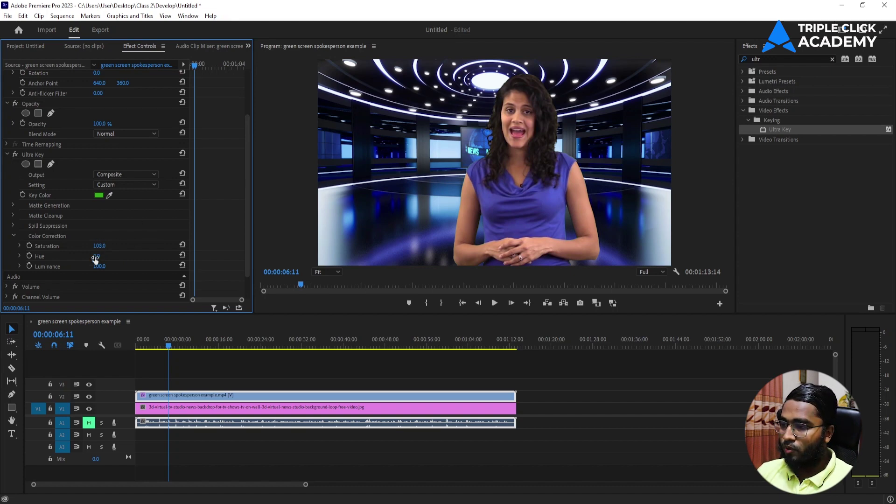
# - Undo a trial hue shift, raise Luminance to 110, and play the composite full-size
pyautogui.moveTo(96, 259); pyautogui.dragTo(210, 237)
pyautogui.hotkey('ctrl', 'z')
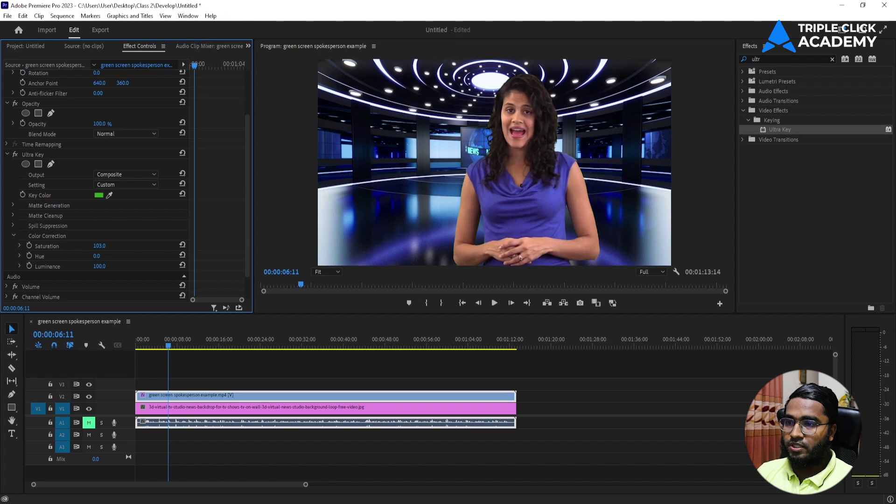
pyautogui.moveTo(99, 266); pyautogui.dragTo(122, 266)
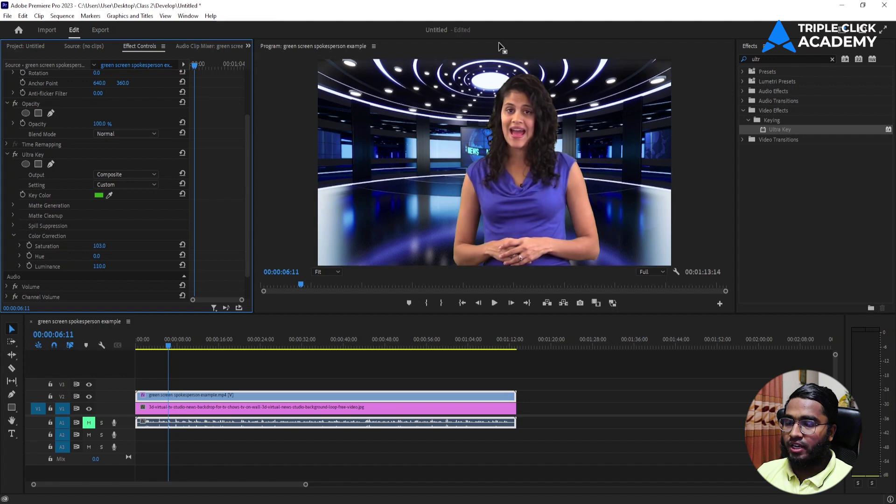
pyautogui.press('`')
pyautogui.press('space')
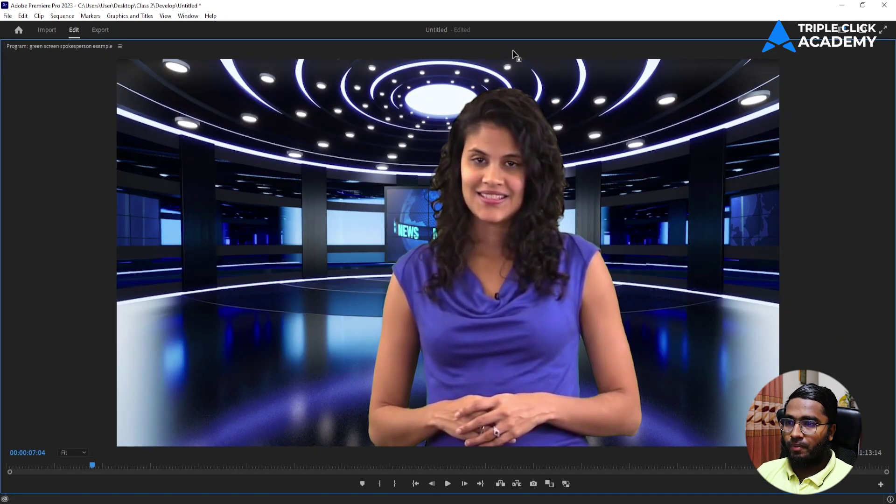
pyautogui.press('`')
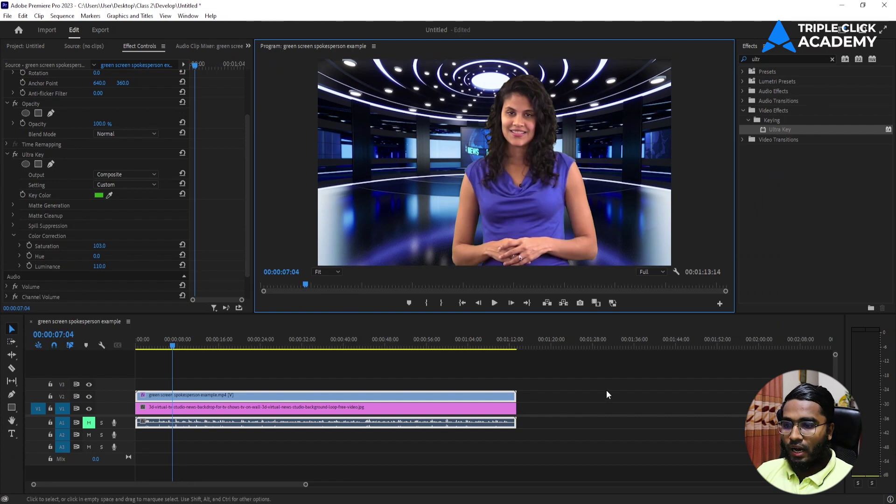
# - Clear the 'ultr' Effects search and select the green-screen clip on V2
pyautogui.click(604, 392)
pyautogui.click(355, 396)
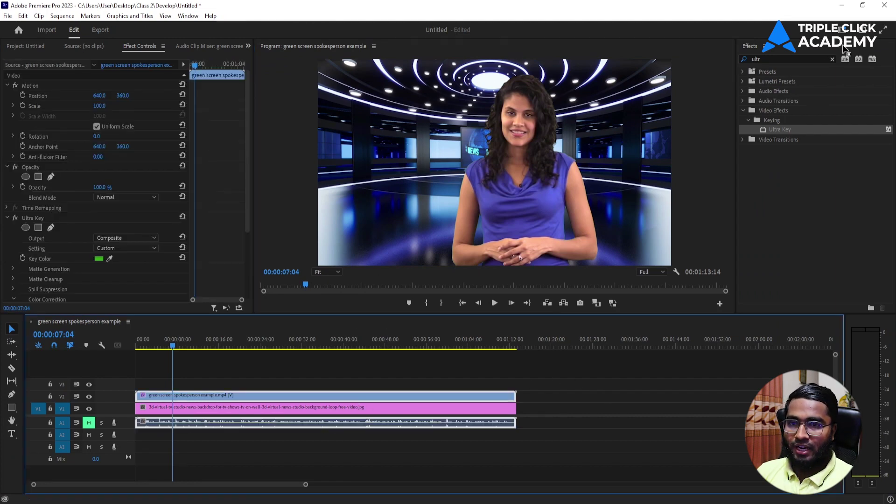
pyautogui.click(833, 57)
pyautogui.click(834, 57)
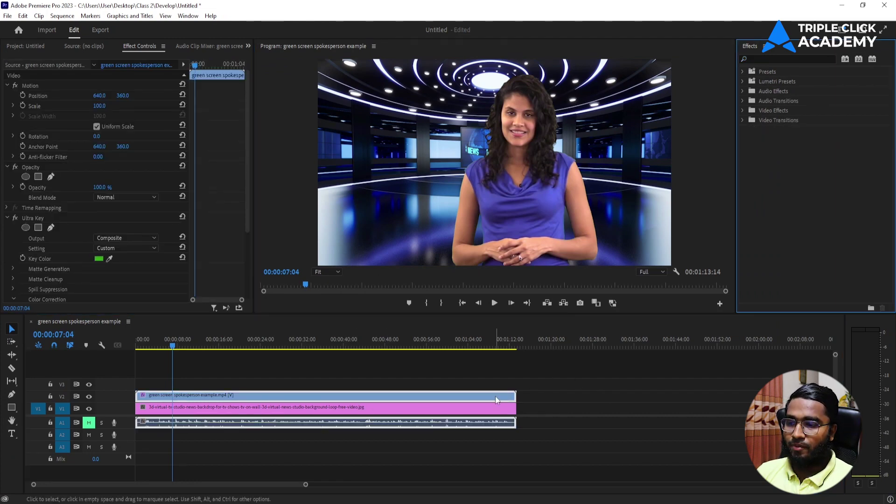
pyautogui.click(492, 366)
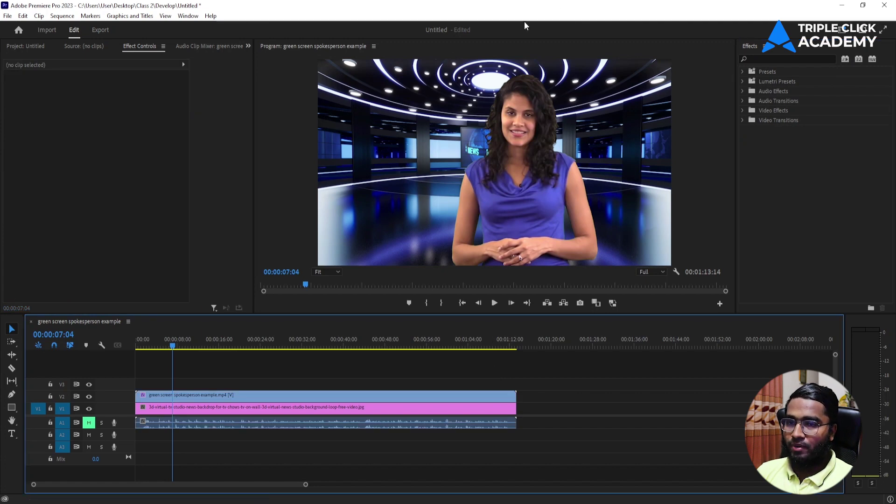
pyautogui.click(326, 396)
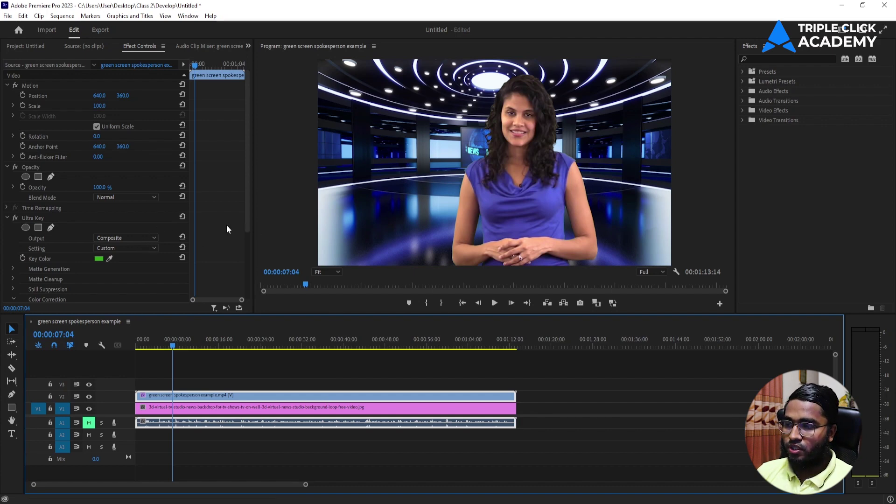
# - Set Ultra Key Output to Alpha Channel and review the matte with Matte Generation settings
pyautogui.scroll(-5, 229, 198)
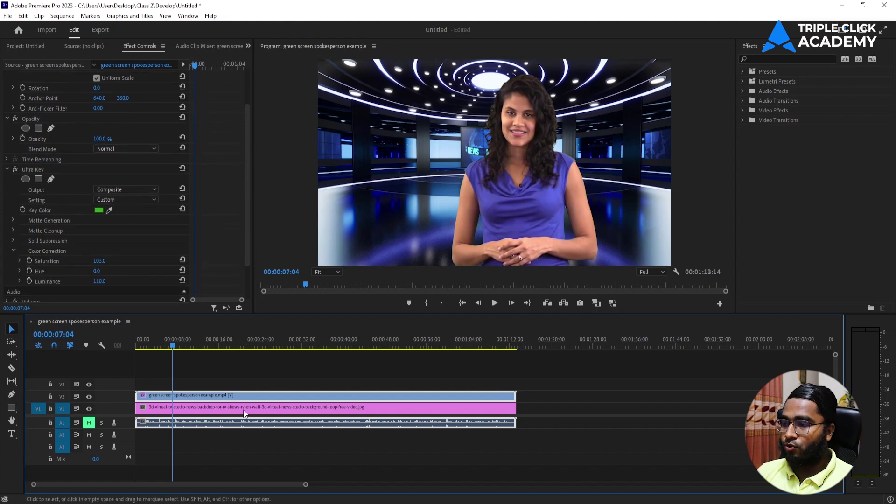
pyautogui.click(122, 190)
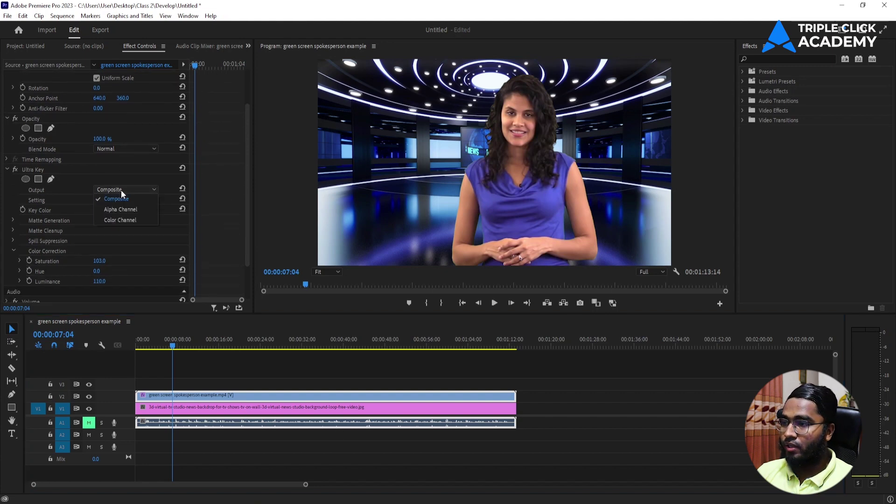
pyautogui.click(126, 210)
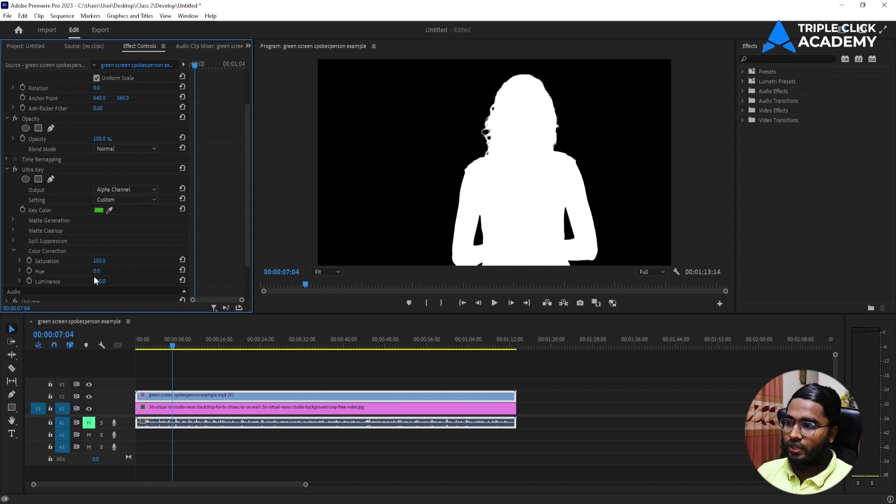
pyautogui.scroll(-1, 139, 227)
pyautogui.scroll(-1, 154, 224)
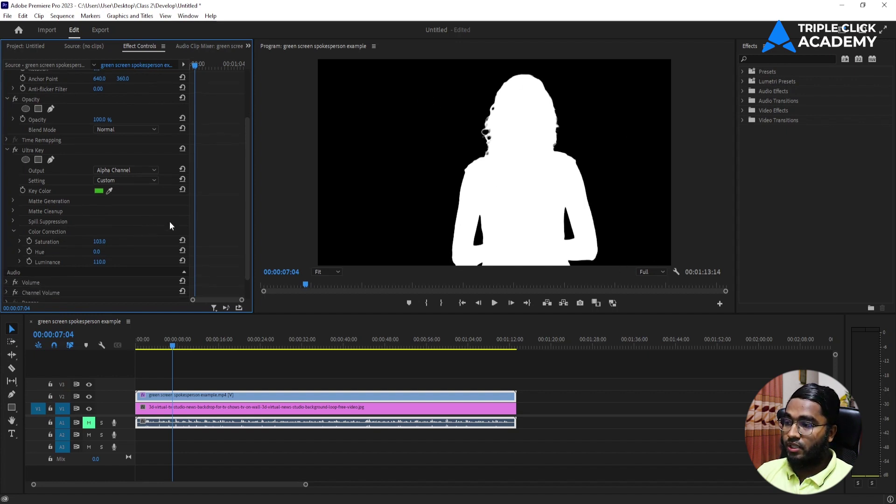
pyautogui.click(13, 200)
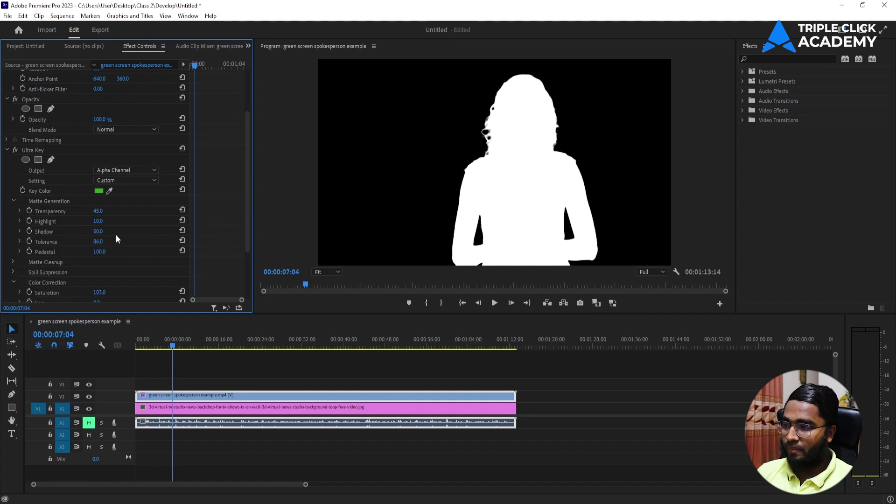
pyautogui.click(13, 201)
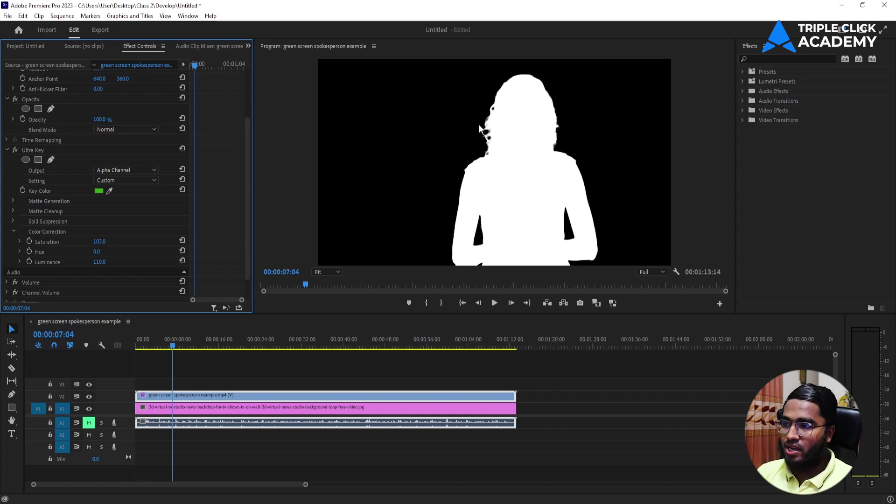
# - Set Ultra Key Output back to Composite and reselect the spokesperson clip
pyautogui.click(138, 169)
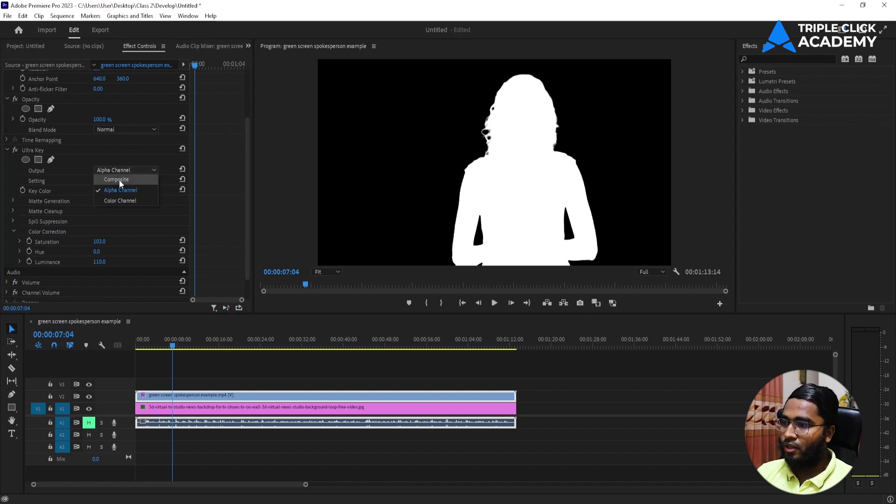
pyautogui.click(119, 181)
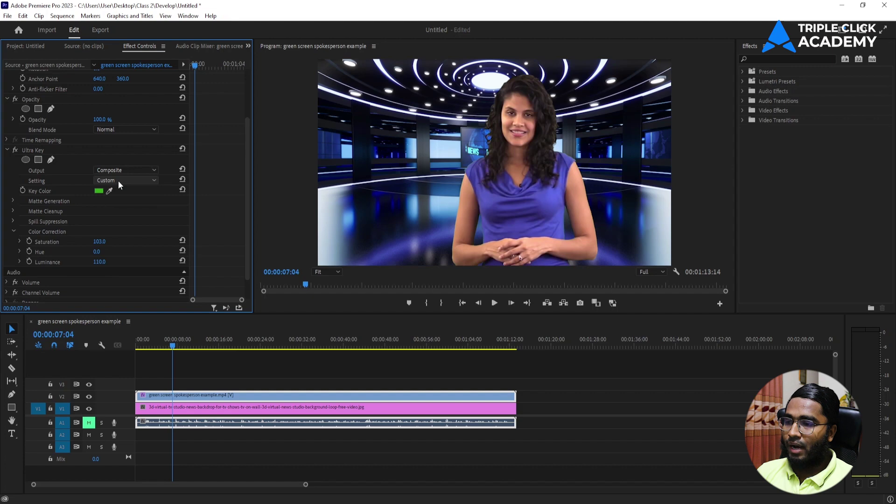
pyautogui.click(305, 371)
pyautogui.click(298, 396)
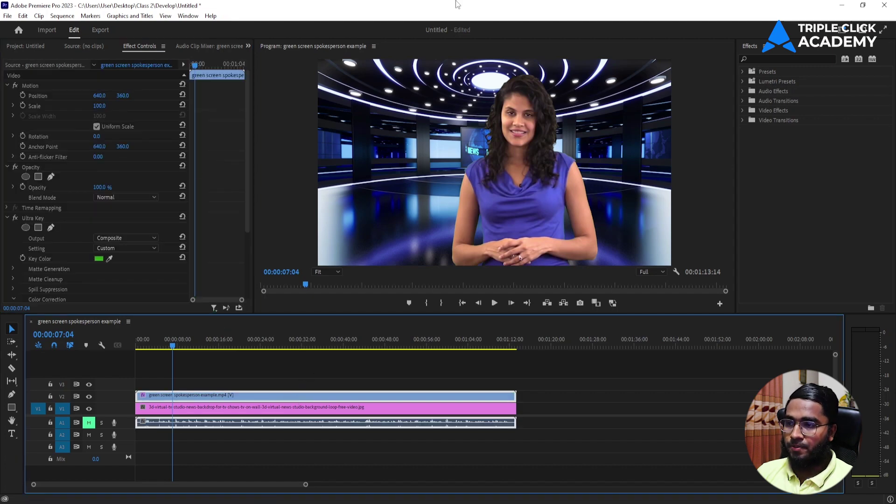